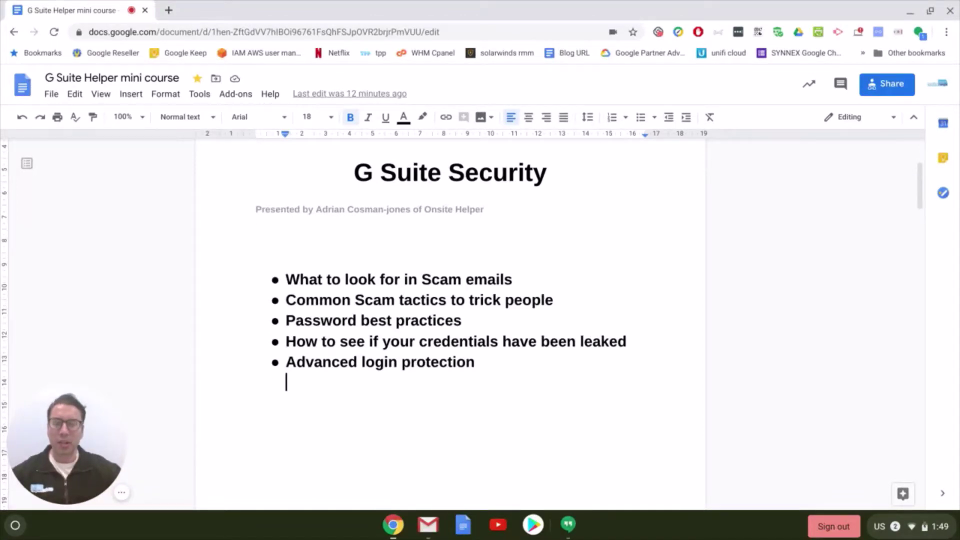
# Scroll to the example scam email screenshot in the course doc, then start a new Google tab
pyautogui.scroll(3, 343, 321)
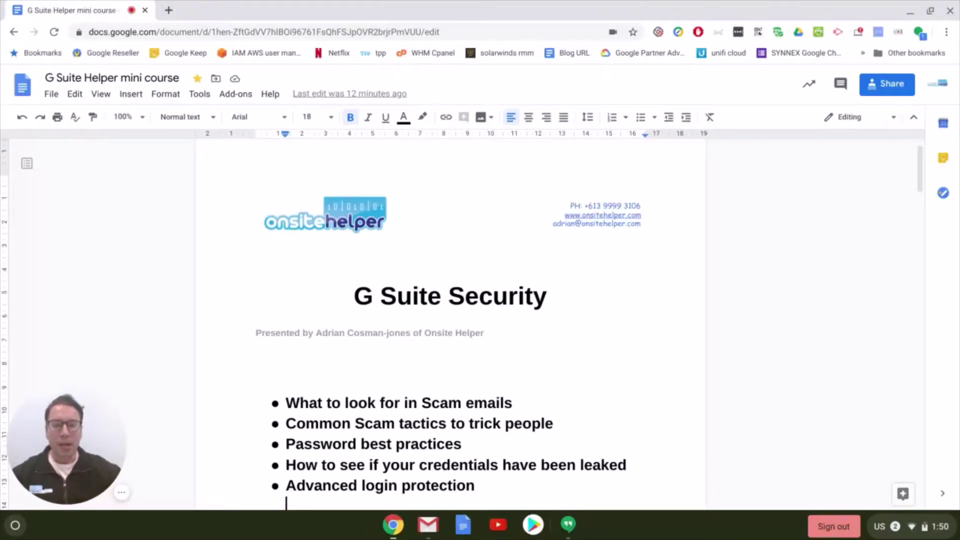
pyautogui.scroll(-1, 505, 344)
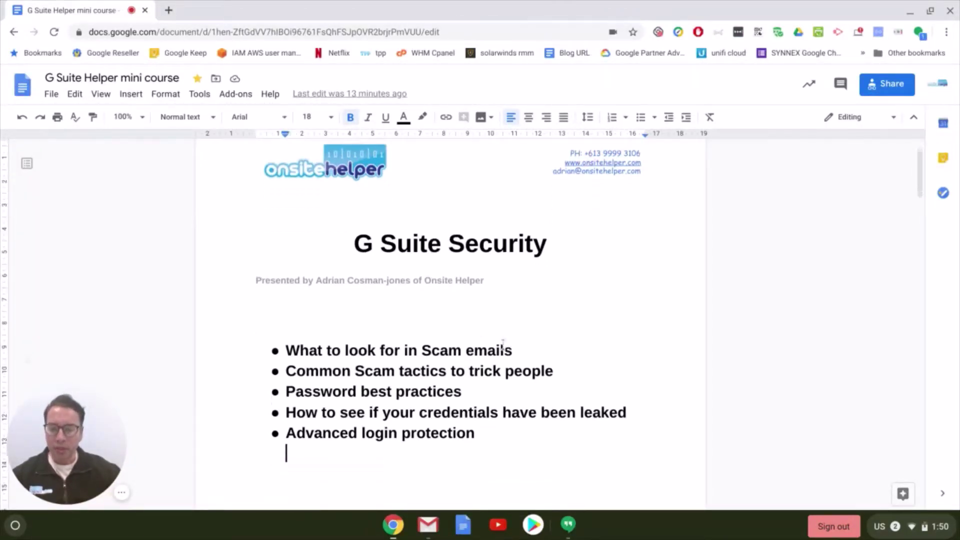
pyautogui.scroll(-10, 505, 344)
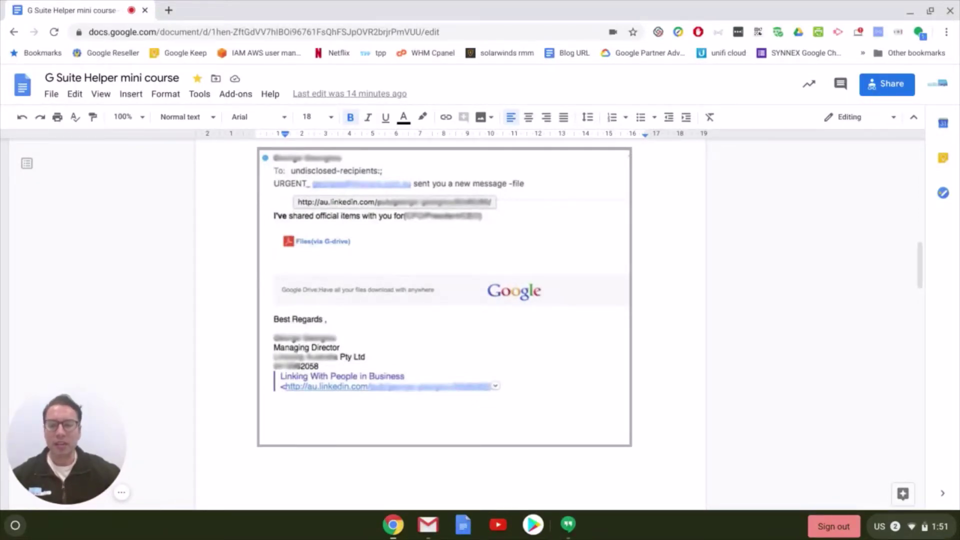
pyautogui.click(634, 443)
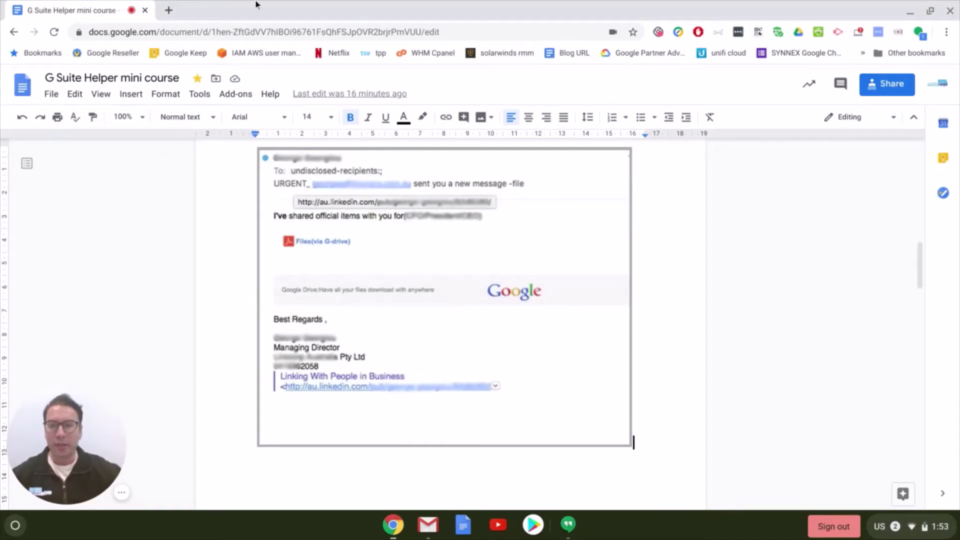
pyautogui.click(169, 10)
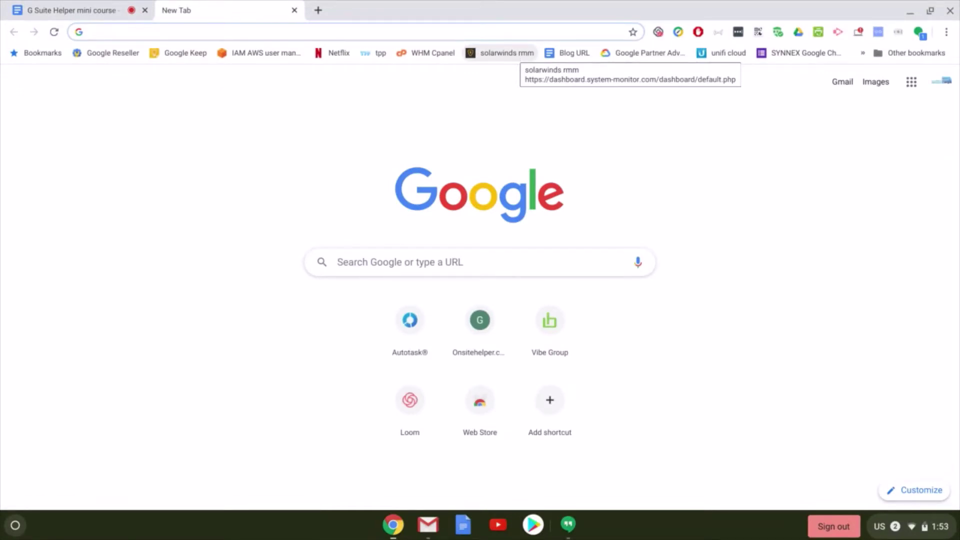
# Search Google for 'construction melbourne' and scroll down to the Kane Constructions listing
pyautogui.write('cons')
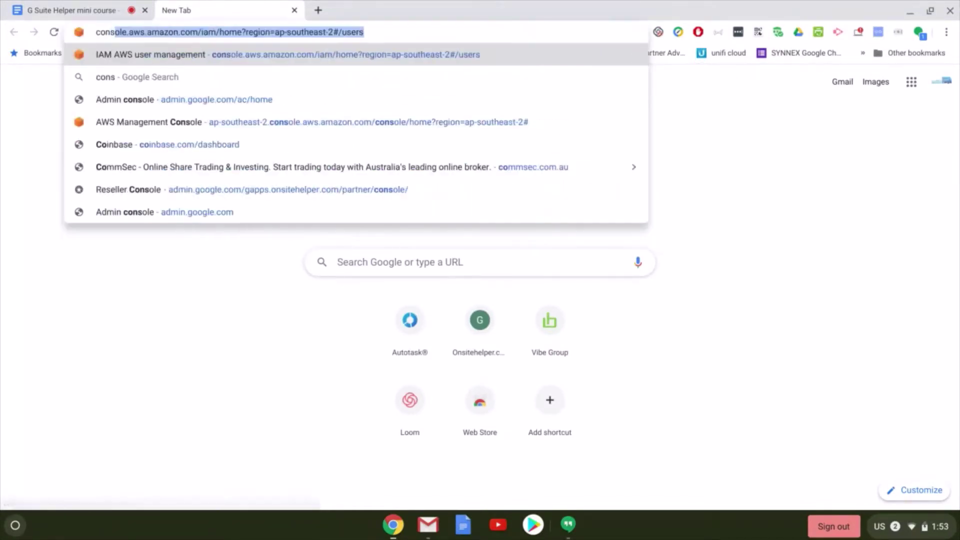
pyautogui.write('truction me')
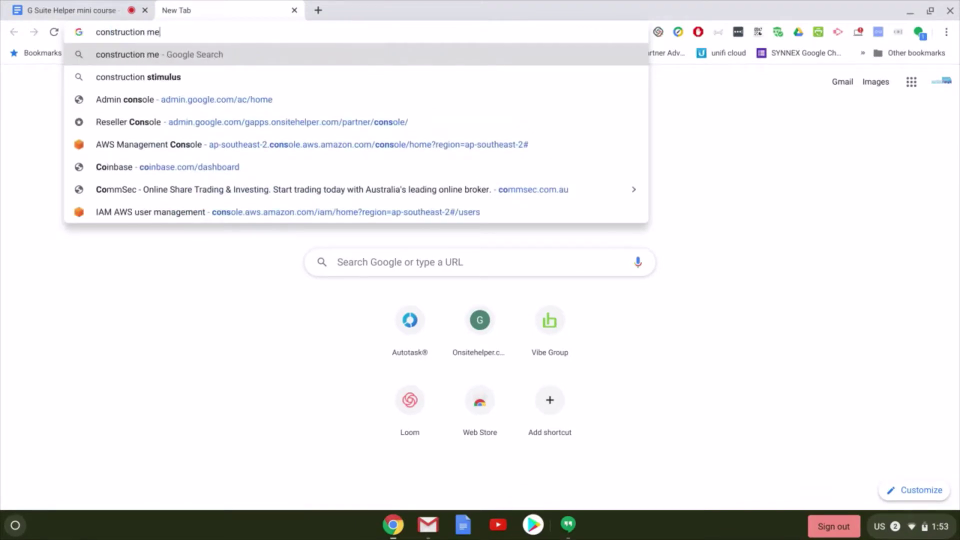
pyautogui.write('lbourne')
pyautogui.press('Return')
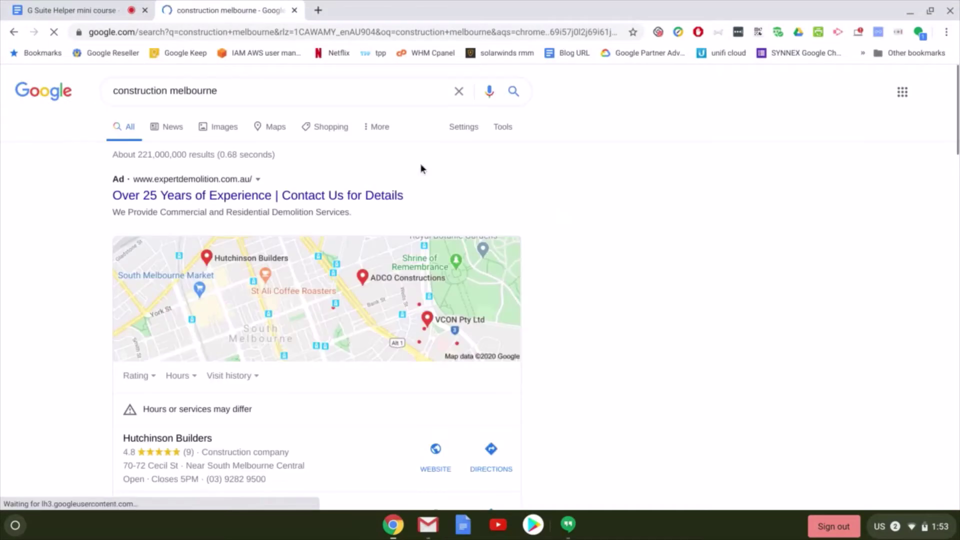
pyautogui.scroll(-7, 271, 246)
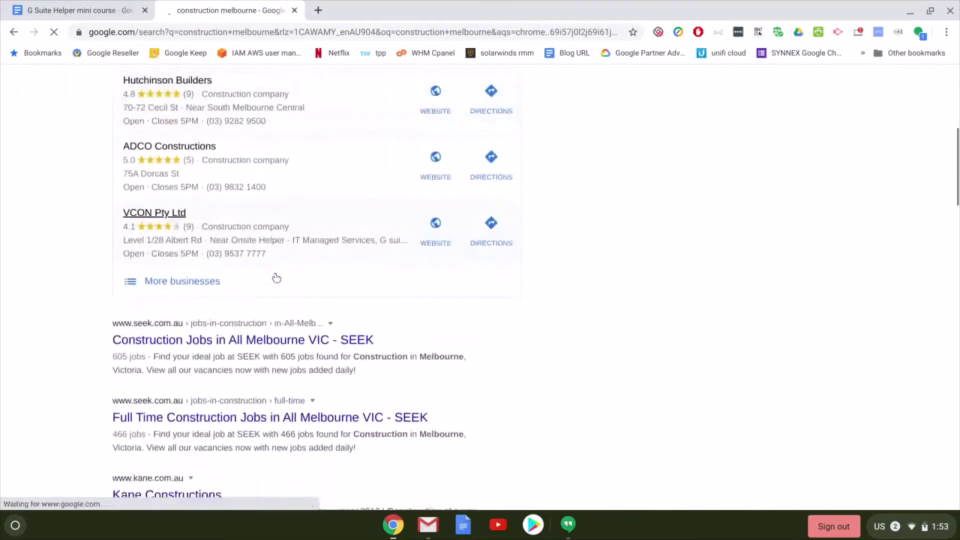
pyautogui.scroll(-3, 281, 281)
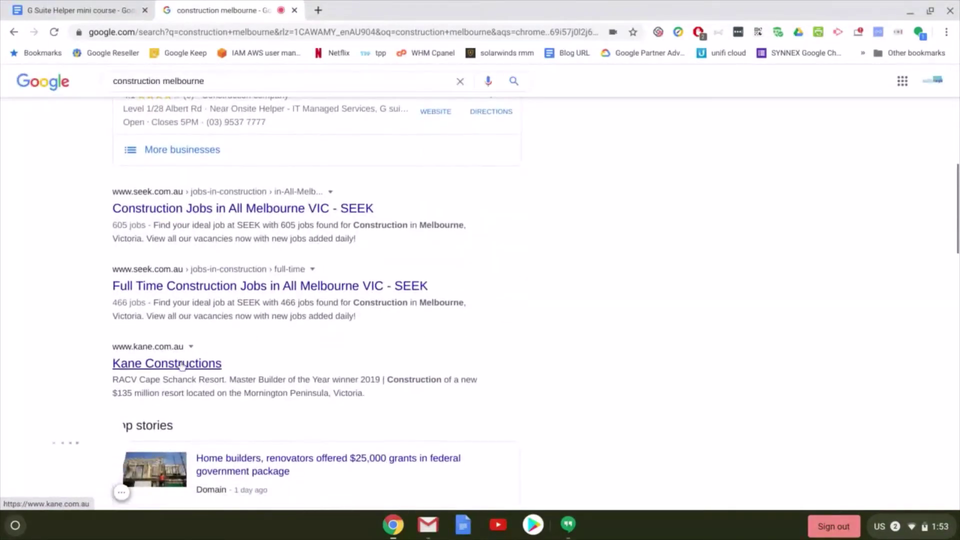
# Open the Kane Constructions site's Who We Are > Executive Team page, then start another new tab
pyautogui.click(183, 367)
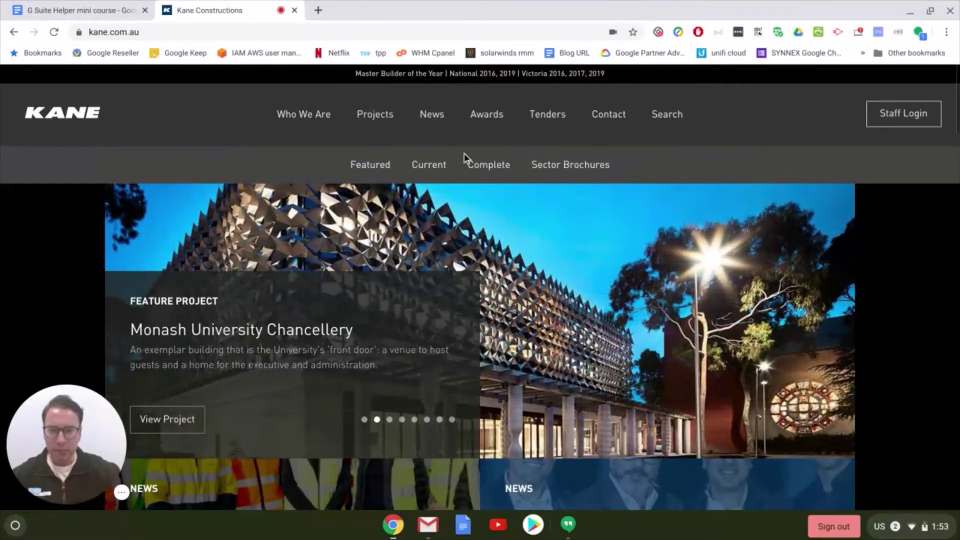
pyautogui.scroll(-5, 688, 145)
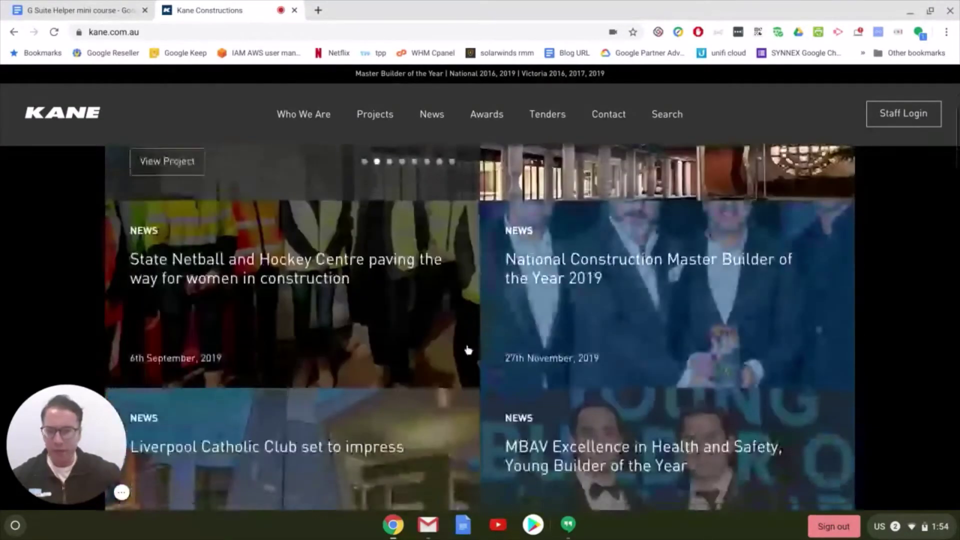
pyautogui.scroll(-5, 468, 340)
pyautogui.scroll(10, 467, 337)
pyautogui.click(295, 117)
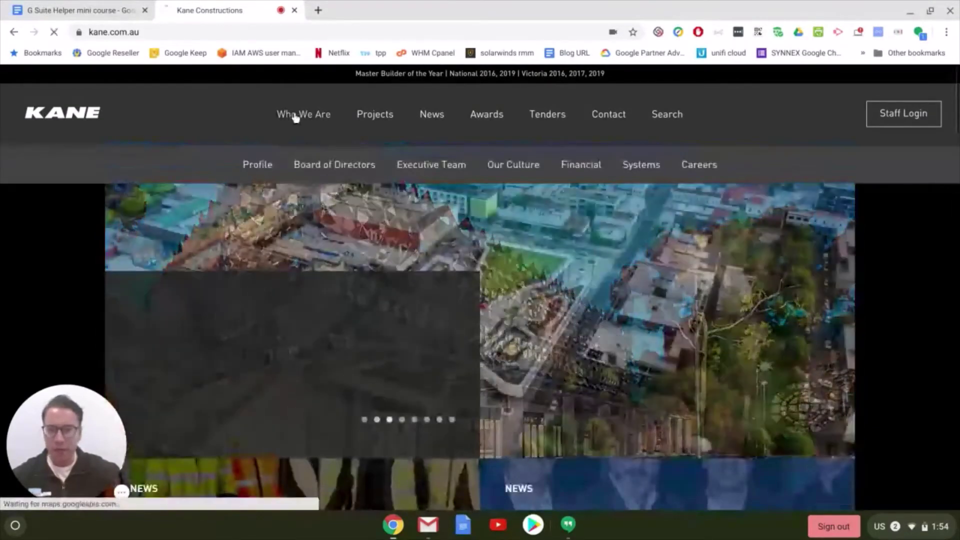
pyautogui.click(437, 167)
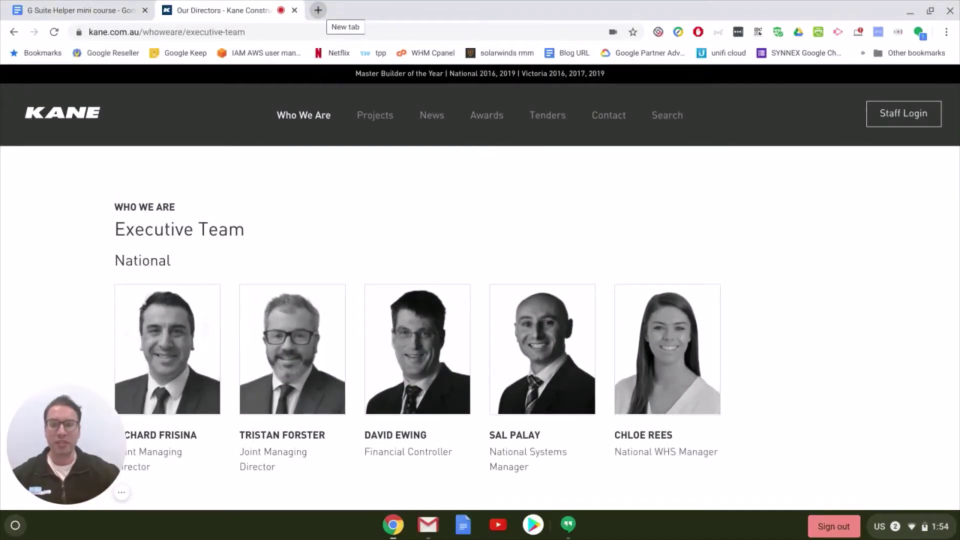
pyautogui.click(318, 10)
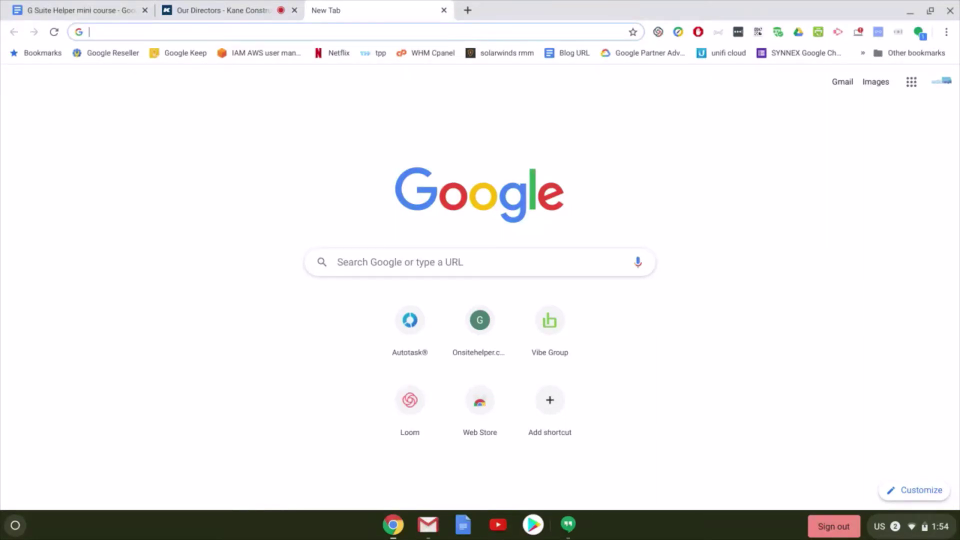
# Search Google for 'email spoofing tool'
pyautogui.write('email spoofin')
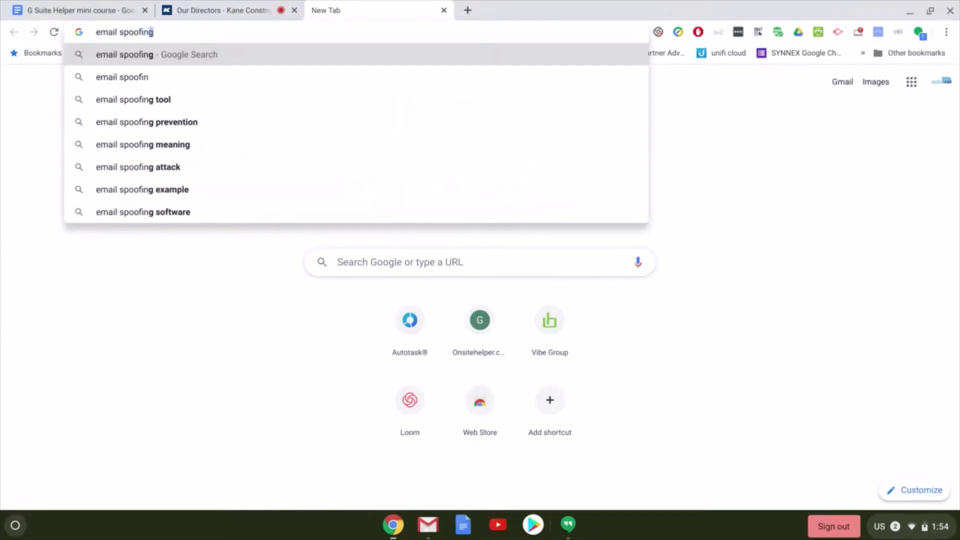
pyautogui.write('g tool')
pyautogui.press('Return')
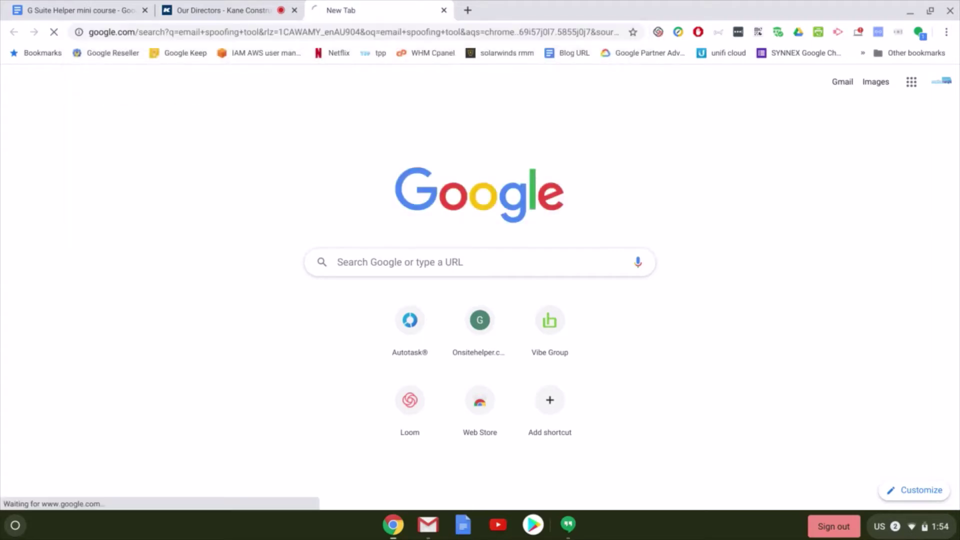
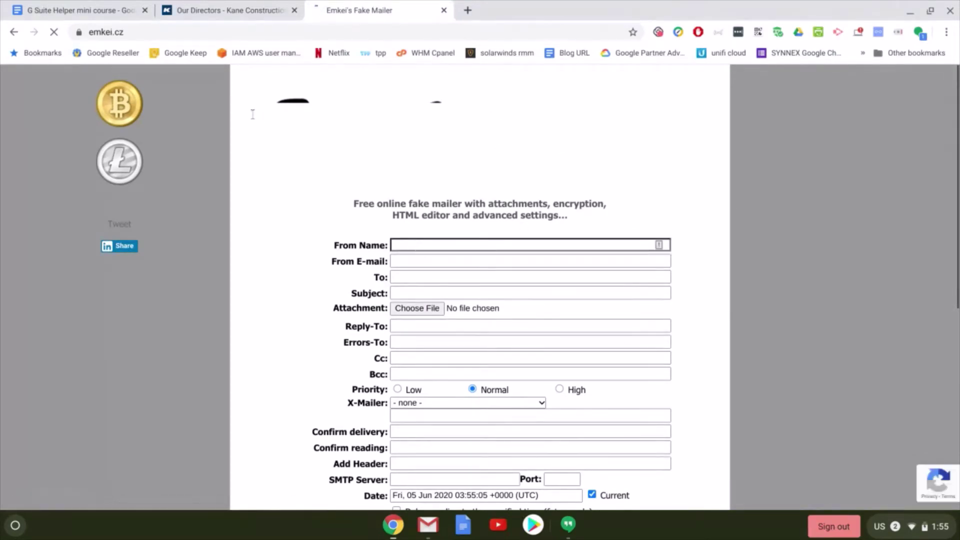
# Select the second joint managing director's name on the company's Executive Team page
pyautogui.click(210, 5)
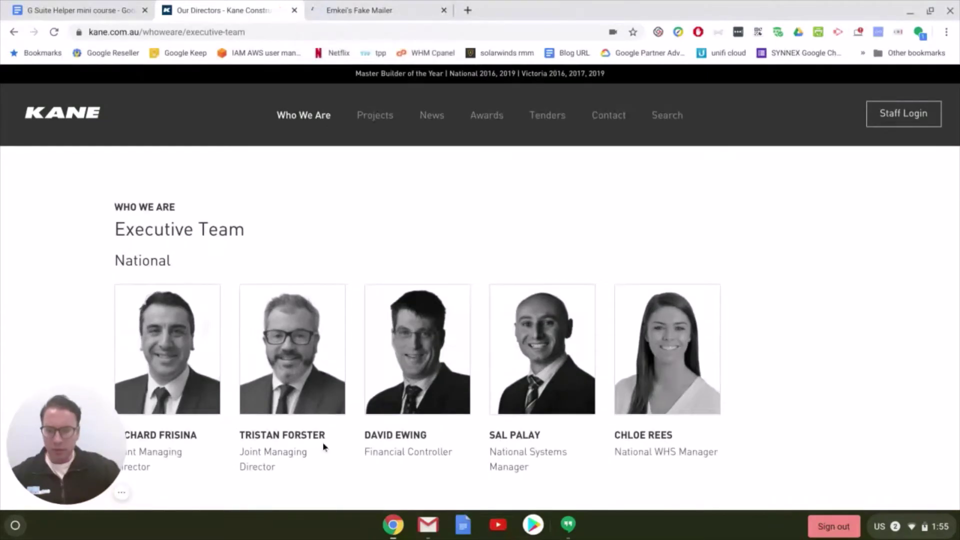
pyautogui.moveTo(325, 434); pyautogui.dragTo(239, 441)
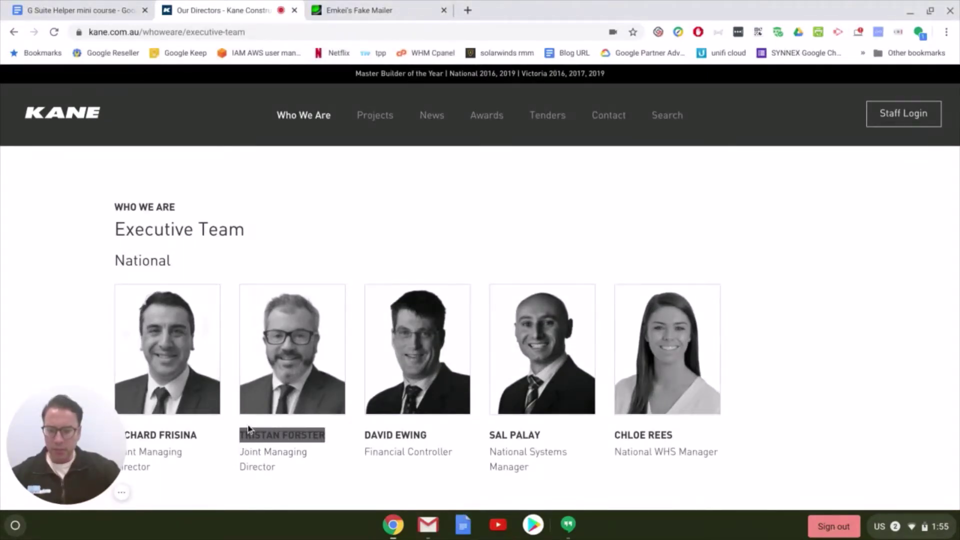
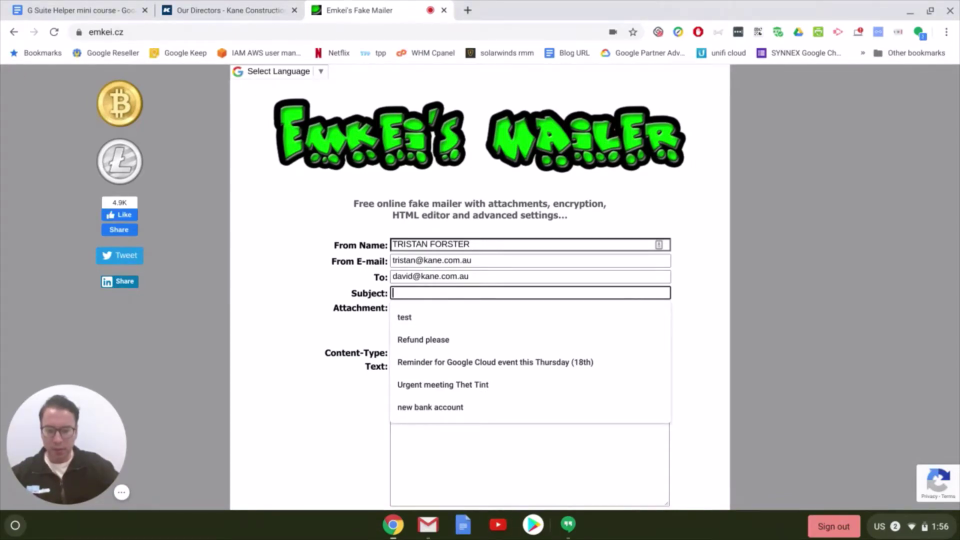
# Enter 'please pay' as the spoofed email's subject line
pyautogui.write('please pay invoice')
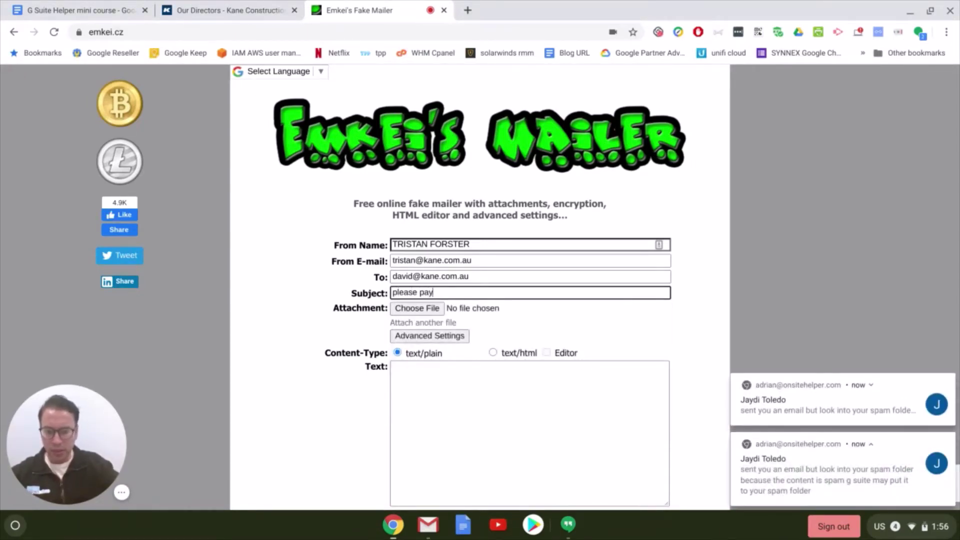
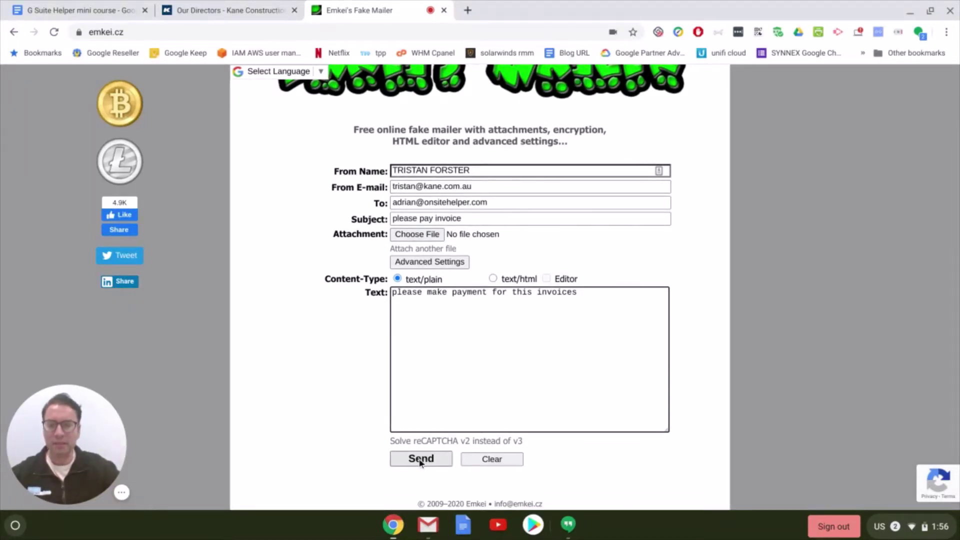
# Submit the spoofed 'please pay invoice' payment-request email from the director's address
pyautogui.click(421, 461)
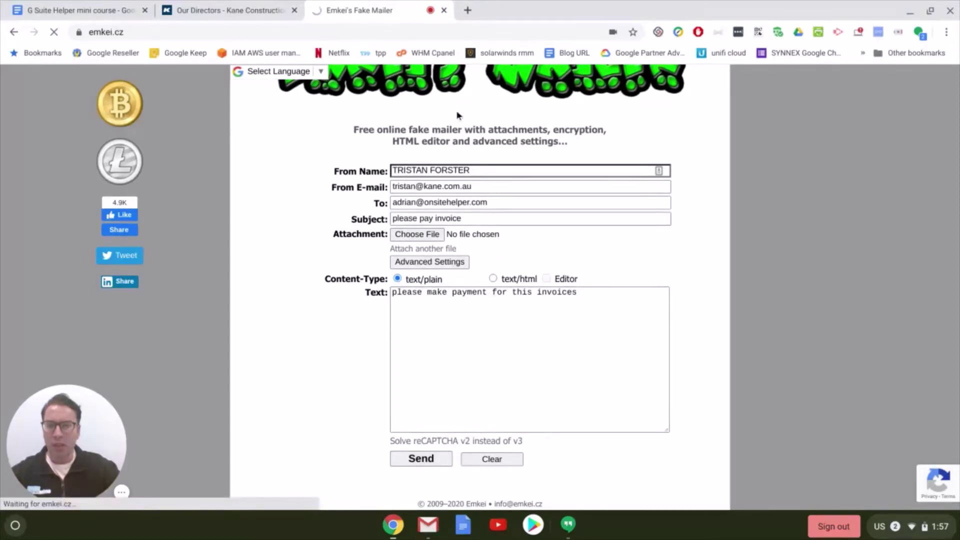
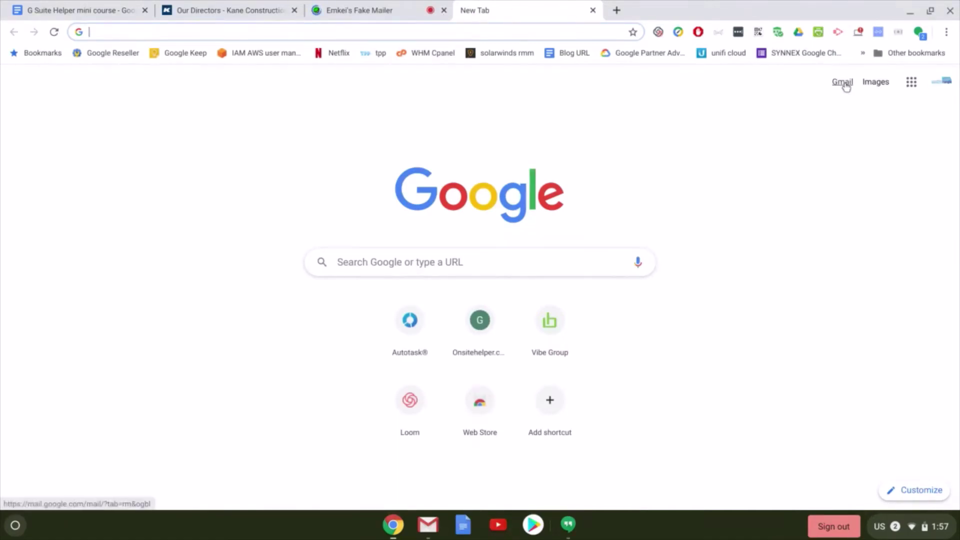
# Open Gmail from the New Tab page and enlarge the reading pane for the 'pls pay invoice' message
pyautogui.click(844, 84)
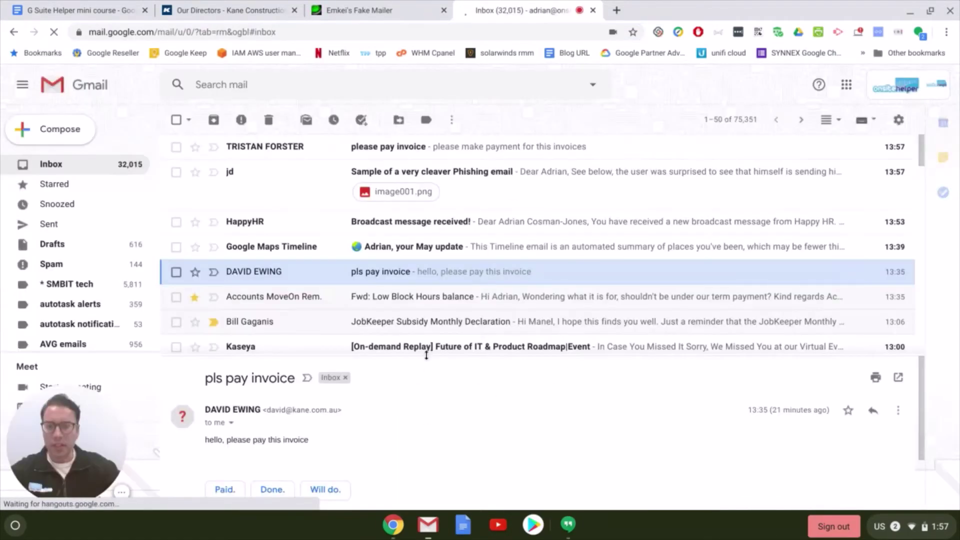
pyautogui.moveTo(426, 355); pyautogui.dragTo(429, 309)
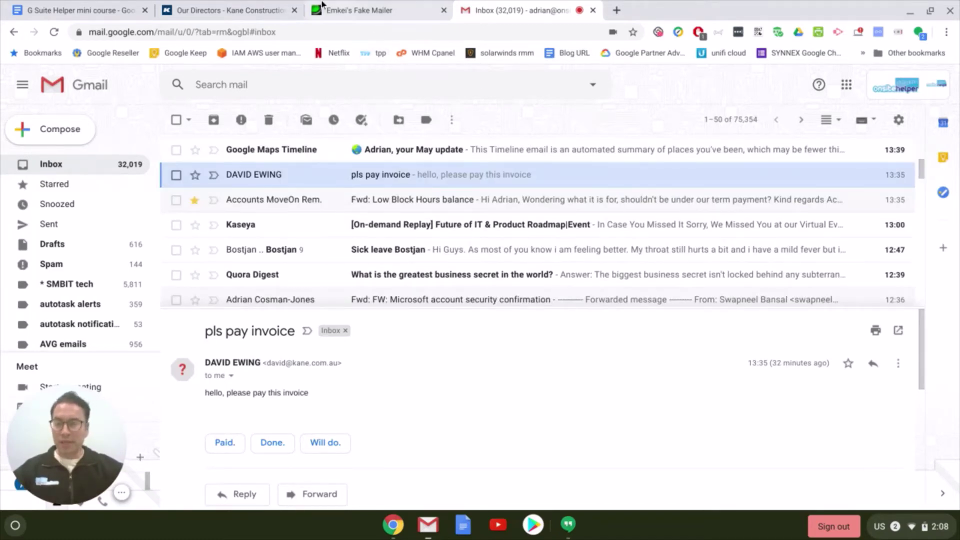
# Switch to the G Suite Helper mini course document at the Good & Bad Passwords table
pyautogui.click(41, 11)
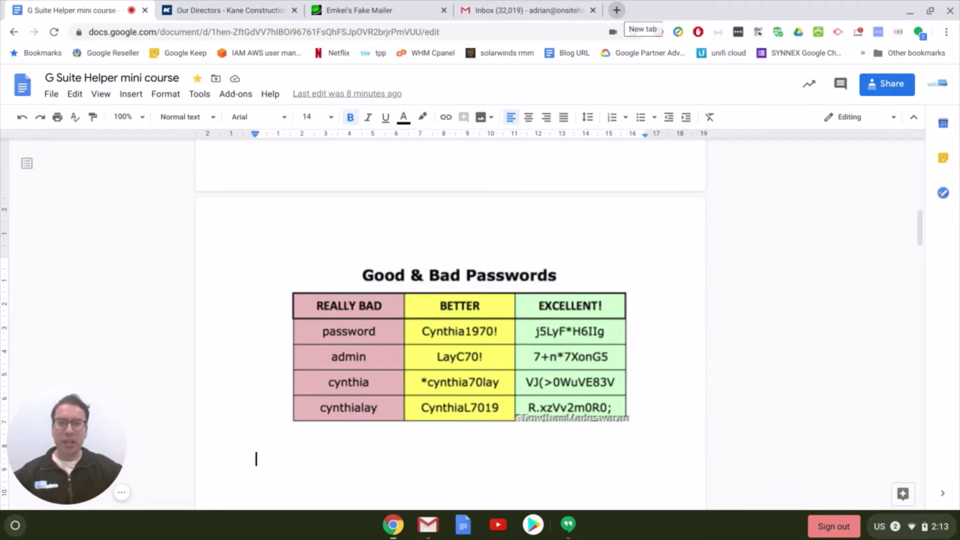
# Search Google for 'have i been pwned' in a new tab
pyautogui.click(616, 10)
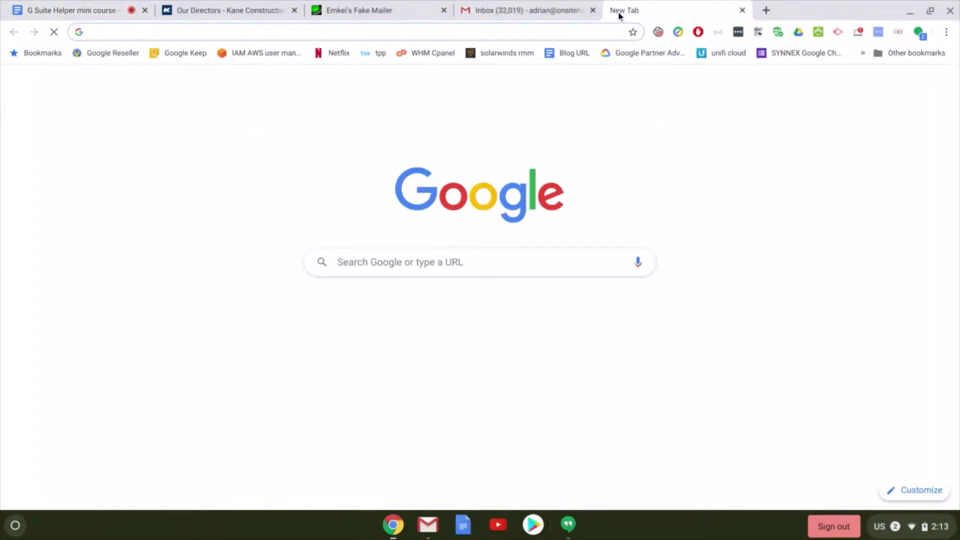
pyautogui.write('have i been')
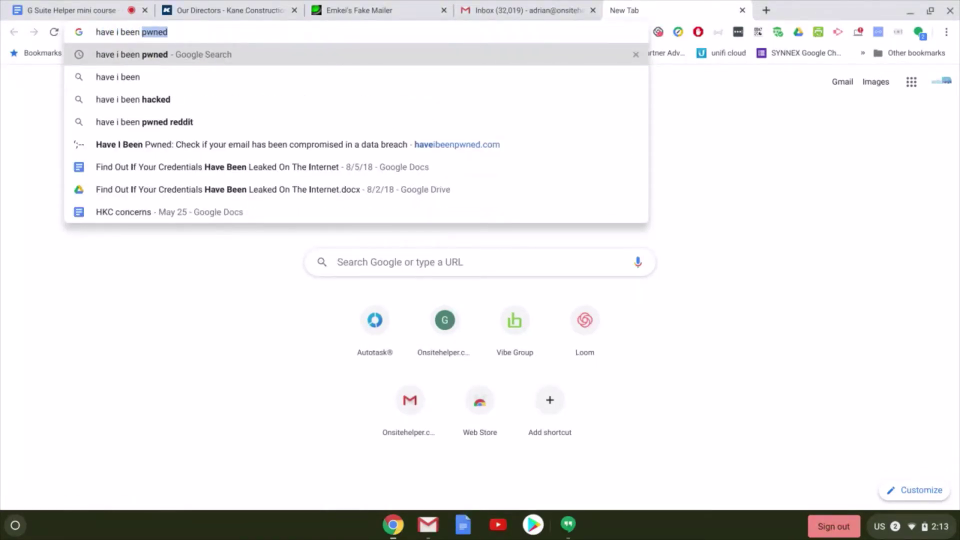
pyautogui.press('Return')
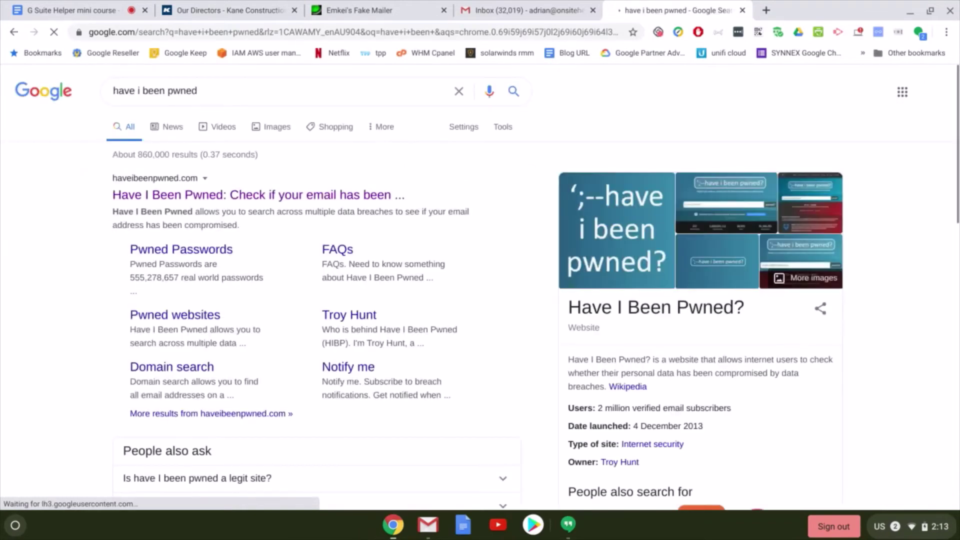
# On haveibeenpwned.com, check the work e-mail address, which comes back pwned on 5 breached sites
pyautogui.click(229, 196)
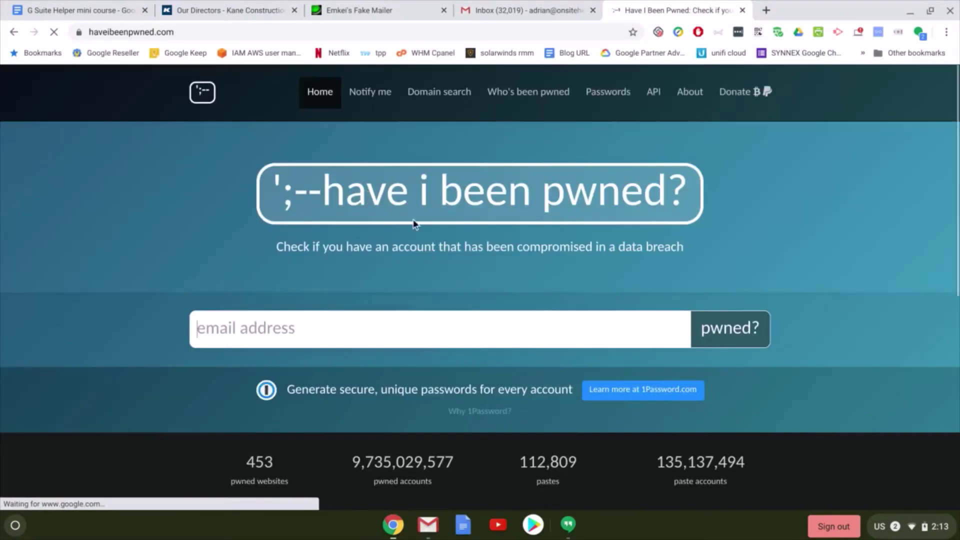
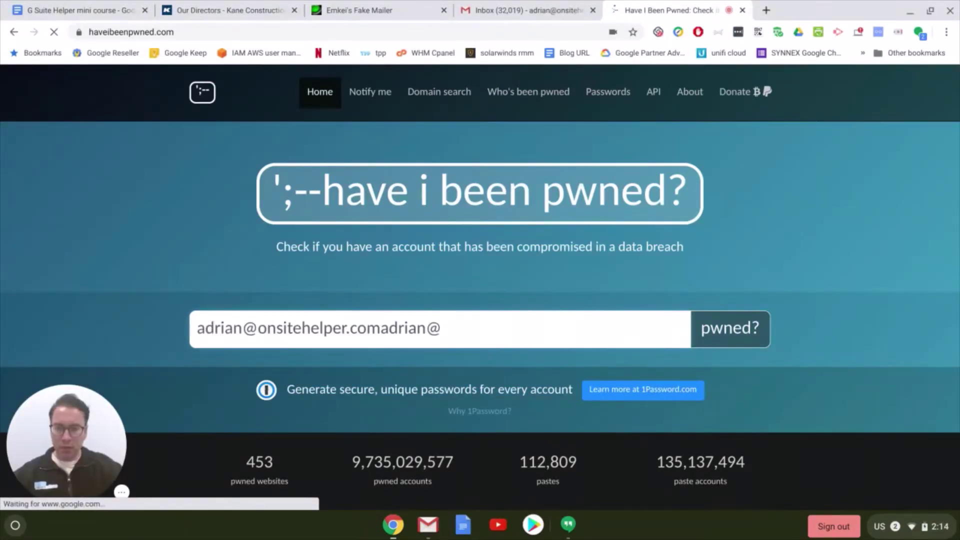
pyautogui.press('BackSpace')
pyautogui.press('BackSpace')
pyautogui.press('BackSpace')
pyautogui.press('BackSpace')
pyautogui.press('BackSpace')
pyautogui.press('BackSpace')
pyautogui.press('BackSpace')
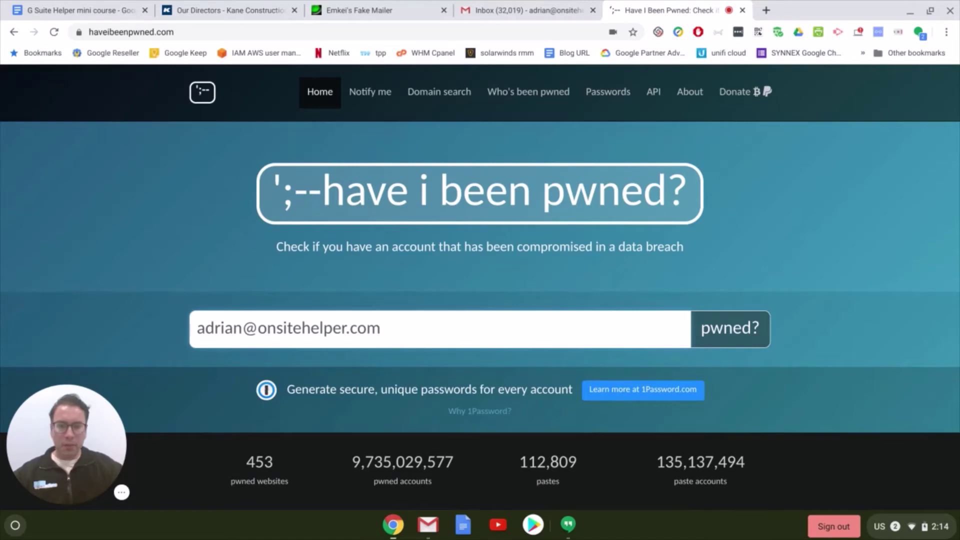
pyautogui.click(742, 328)
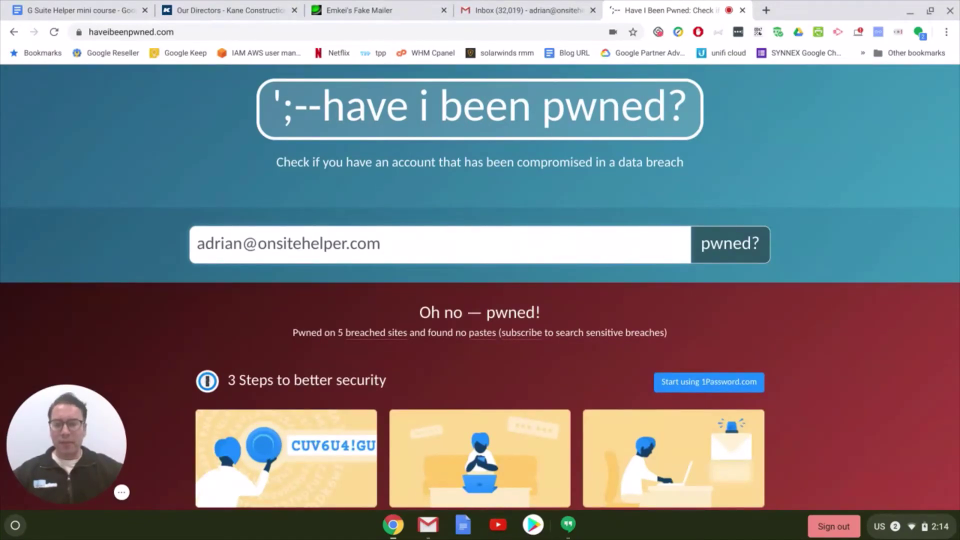
# Scroll through the breached-sites list (Apollo, Canva, Data Enrichment), then back up to Apollo
pyautogui.scroll(-5, 591, 295)
pyautogui.scroll(-3, 592, 295)
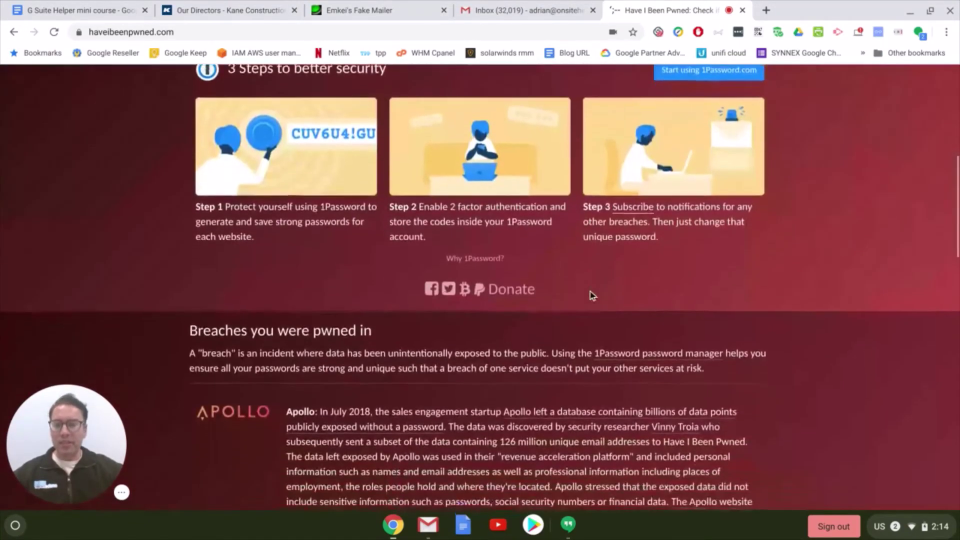
pyautogui.scroll(-1, 592, 295)
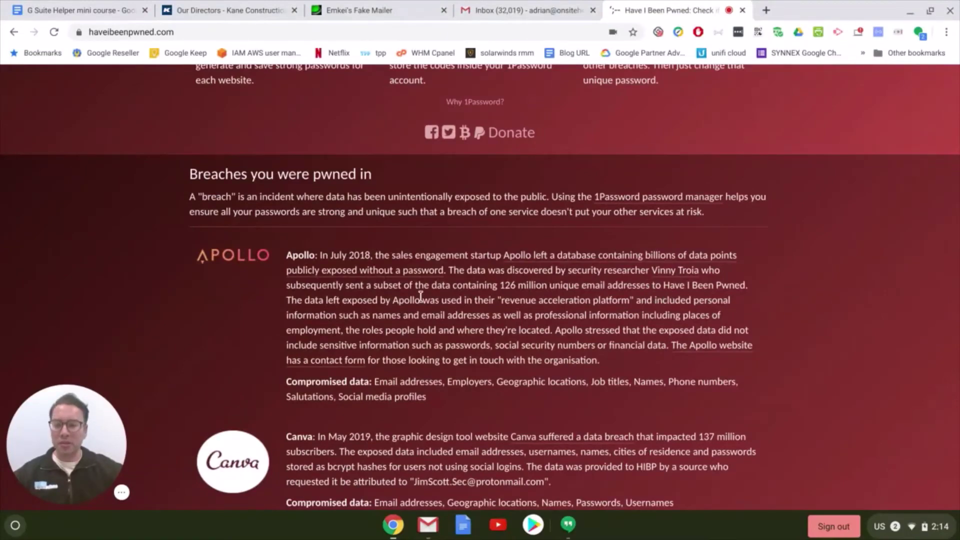
pyautogui.scroll(-4, 367, 343)
pyautogui.scroll(-4, 290, 311)
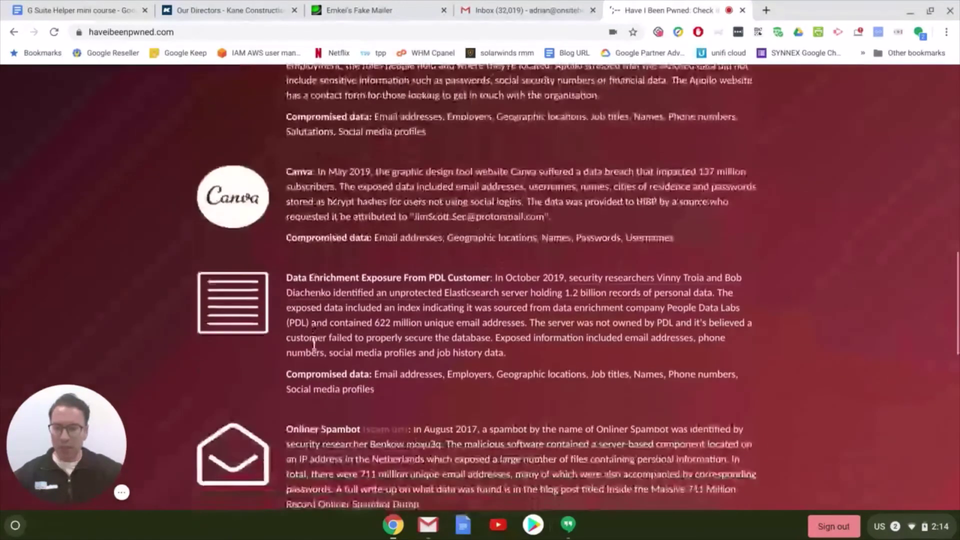
pyautogui.scroll(-1, 327, 428)
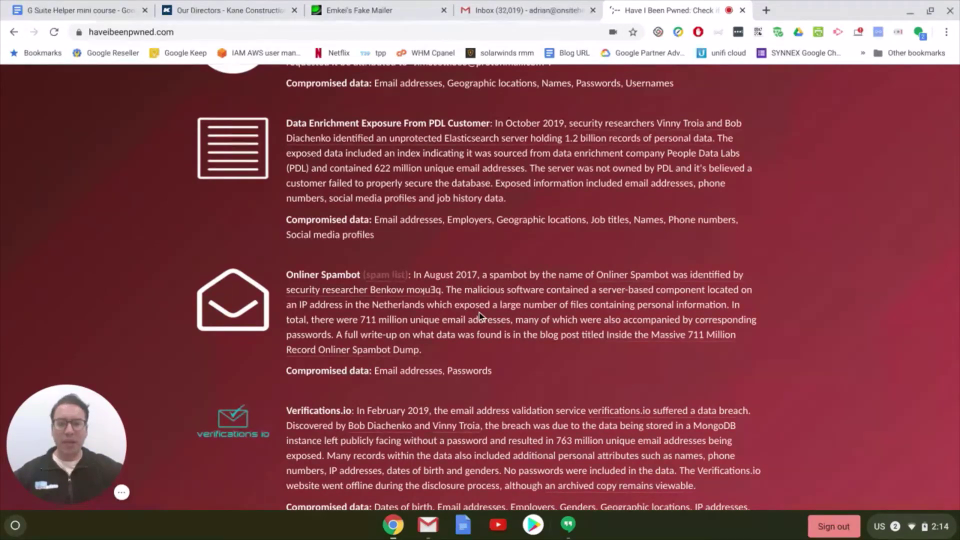
pyautogui.scroll(1, 480, 315)
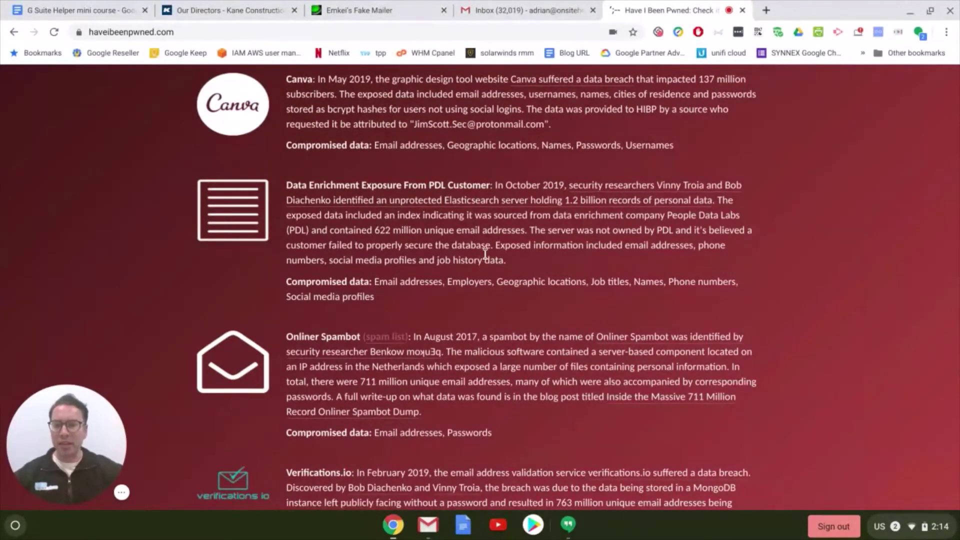
pyautogui.scroll(4, 505, 280)
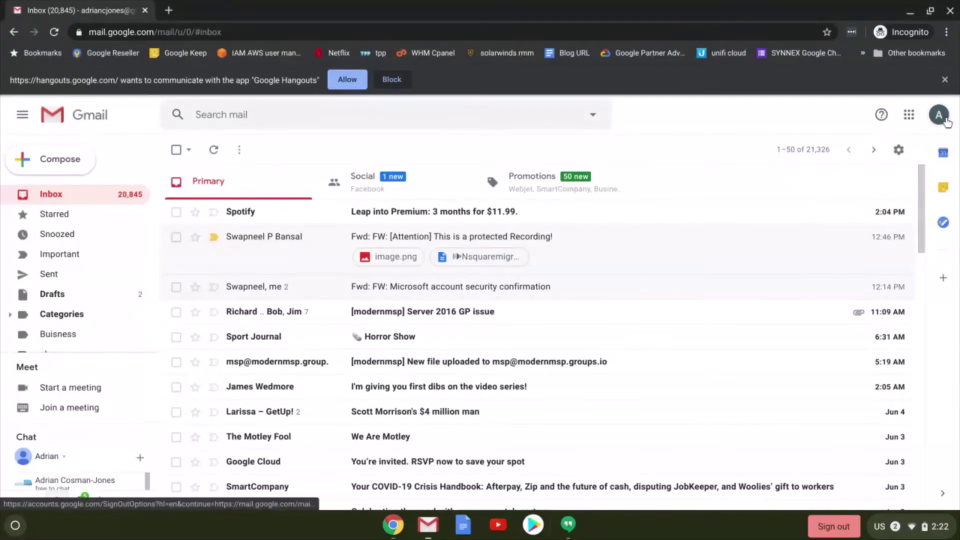
# From the account's Security settings, start 2-Step Verification setup and re-enter the account password
pyautogui.click(943, 119)
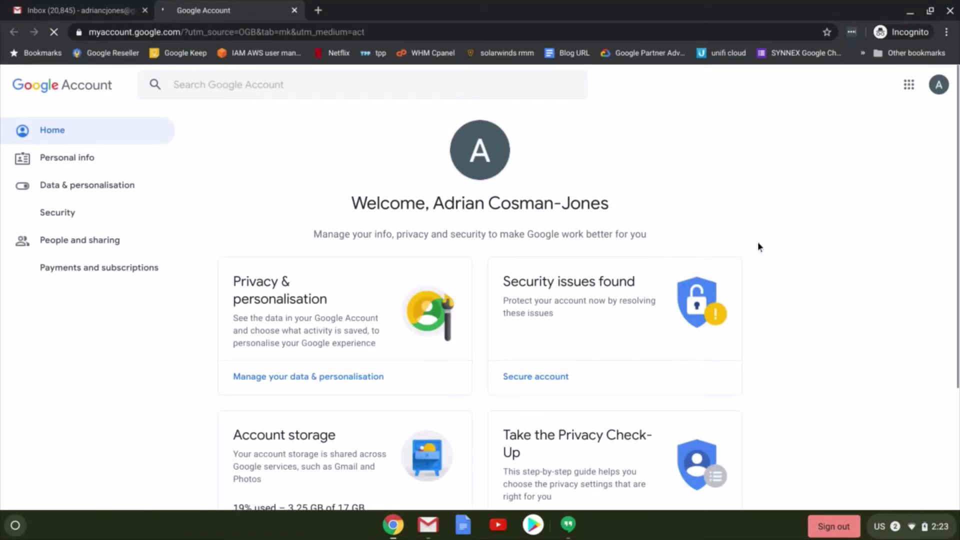
pyautogui.click(58, 214)
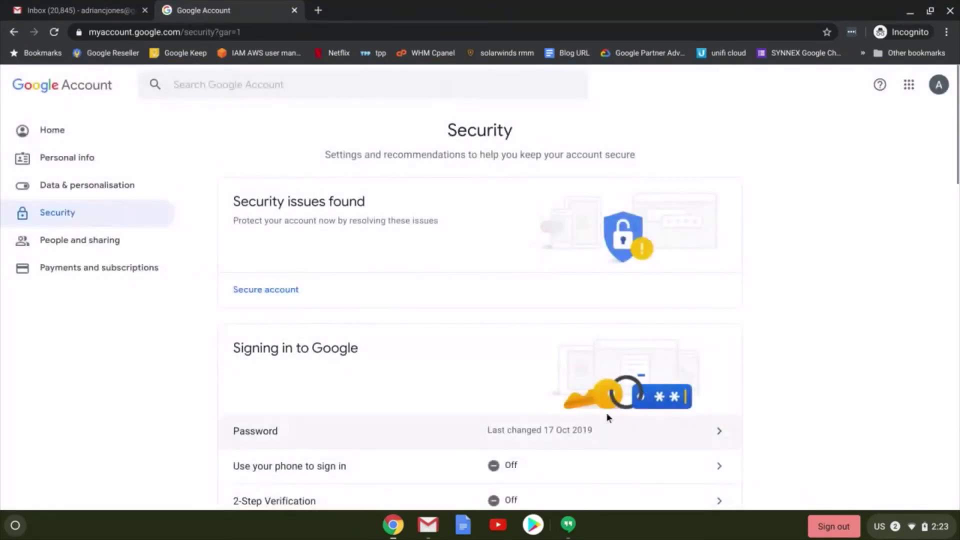
pyautogui.scroll(-1, 560, 409)
pyautogui.click(721, 443)
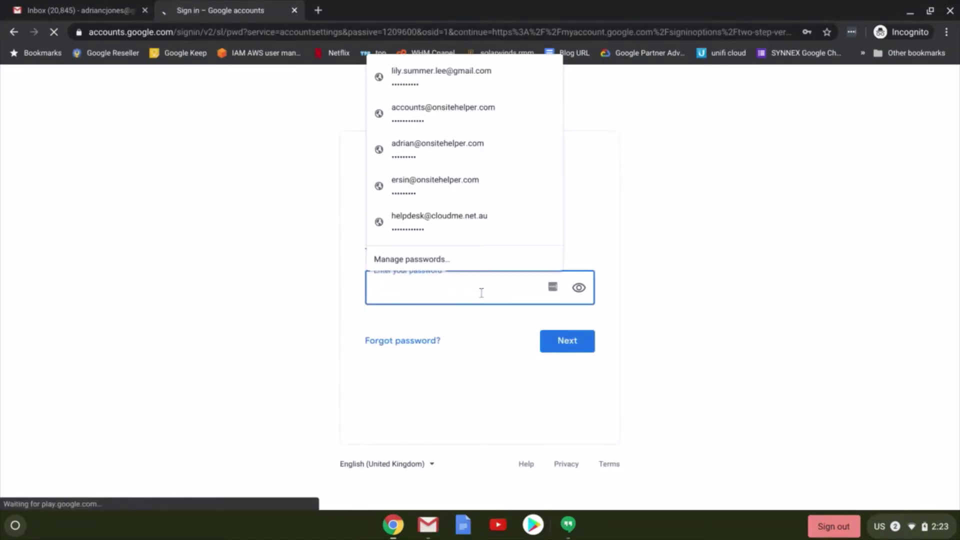
pyautogui.write('••••')
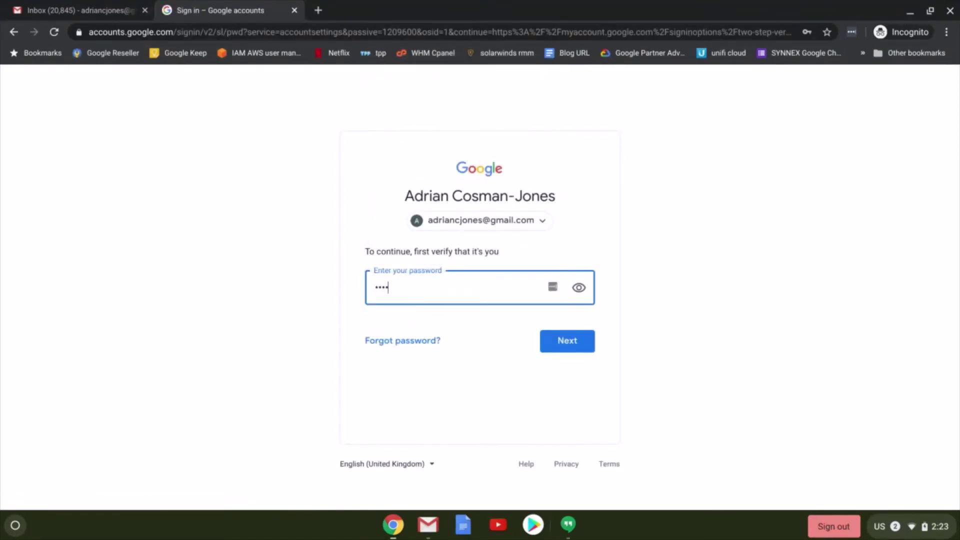
pyautogui.write('•••••••••')
pyautogui.press('Return')
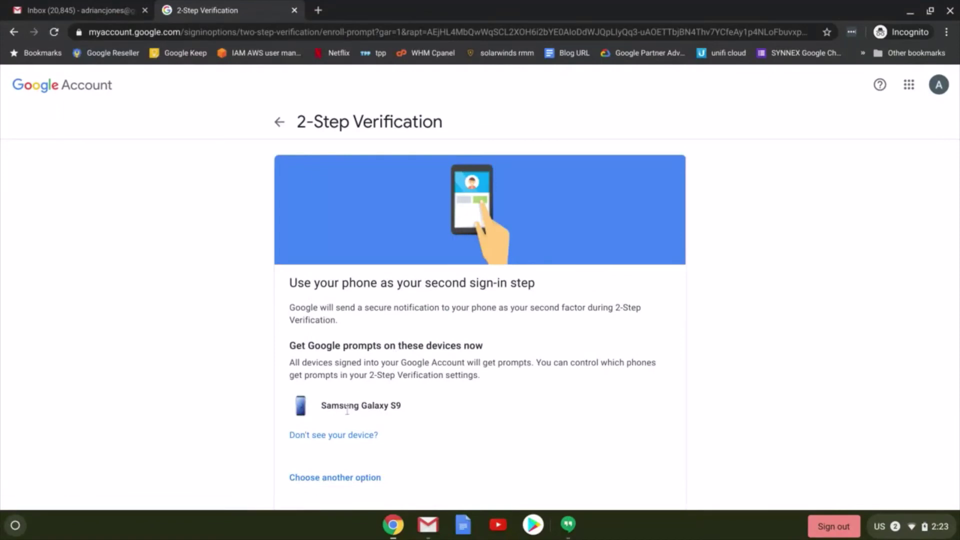
# Review the alternative second-step options, then send a test prompt to the Samsung Galaxy S9
pyautogui.scroll(-2, 386, 438)
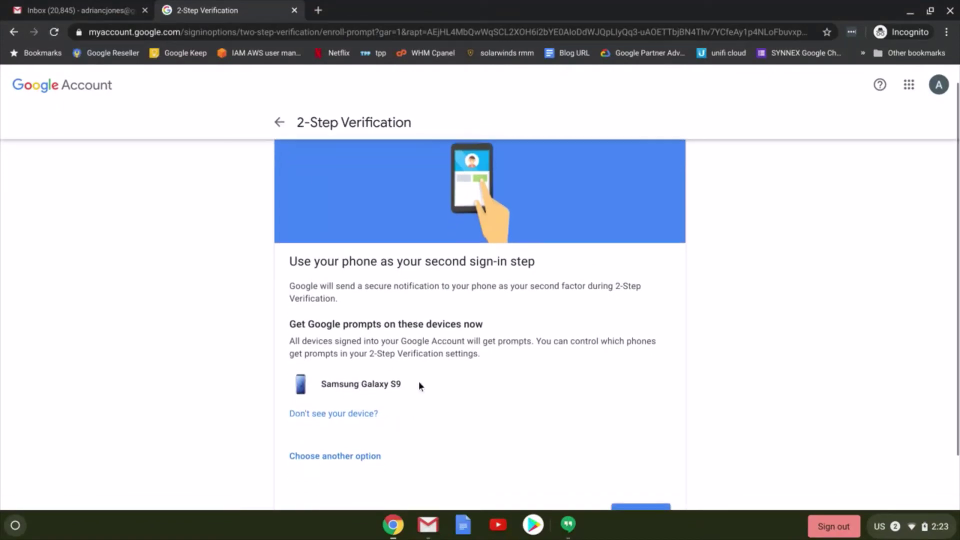
pyautogui.click(325, 421)
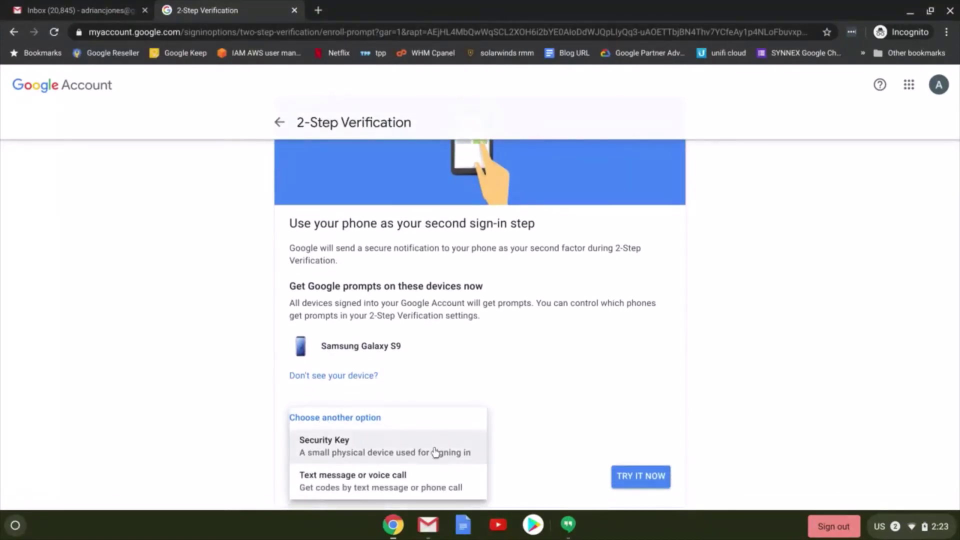
pyautogui.scroll(-1, 408, 454)
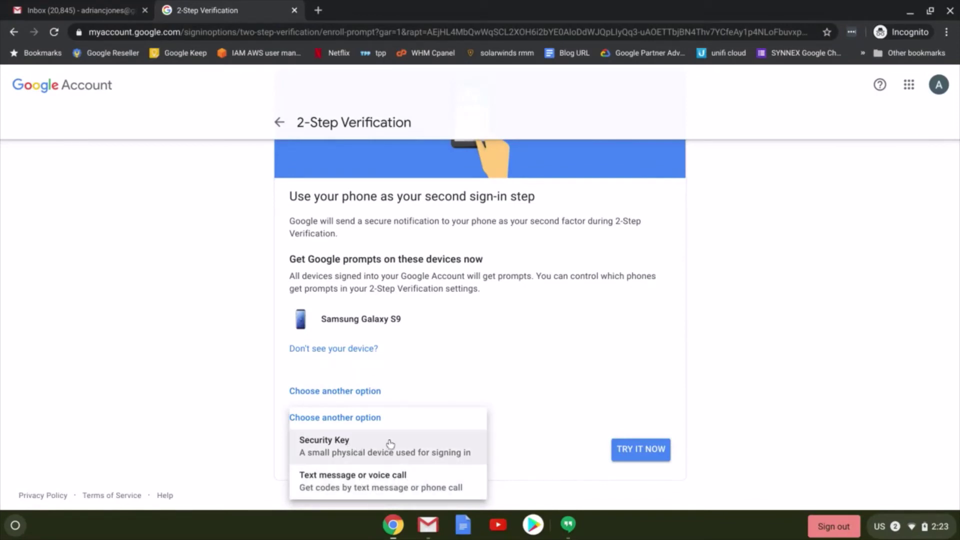
pyautogui.click(560, 458)
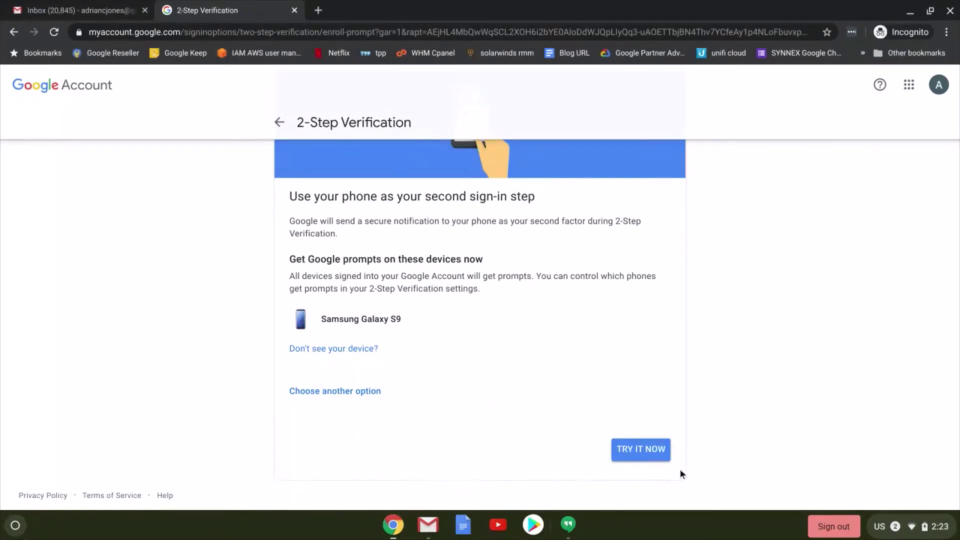
pyautogui.click(641, 455)
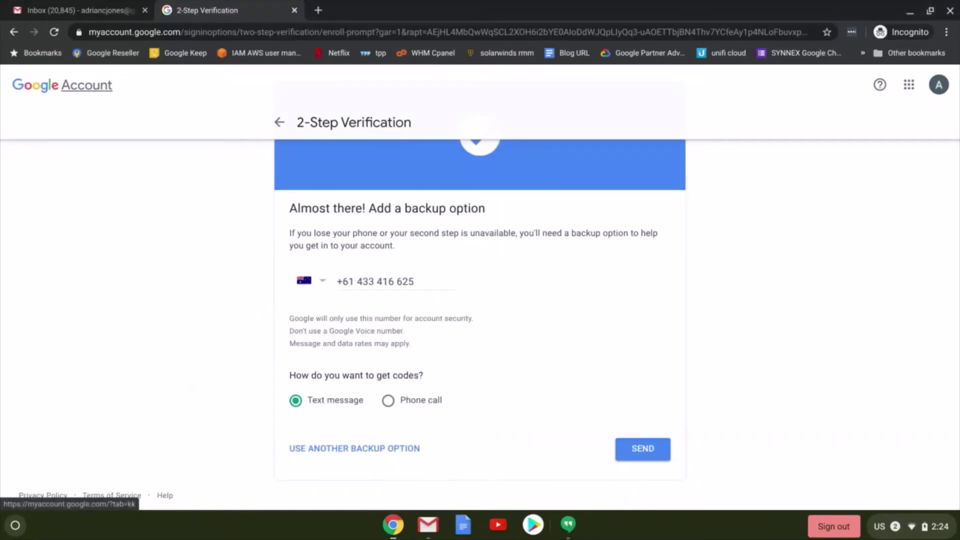
# Switch the backup option from a phone number to ten one-time backup codes
pyautogui.scroll(1, 605, 300)
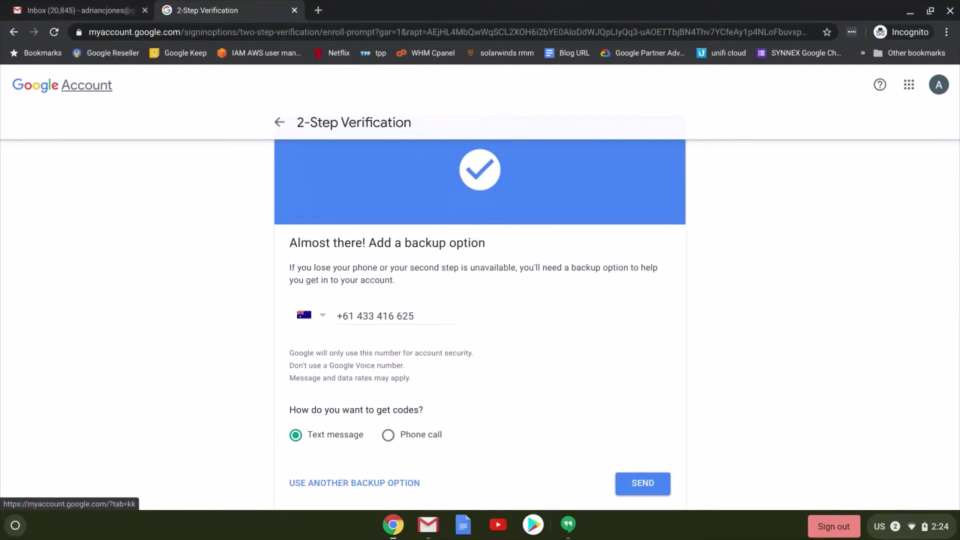
pyautogui.scroll(-1, 390, 364)
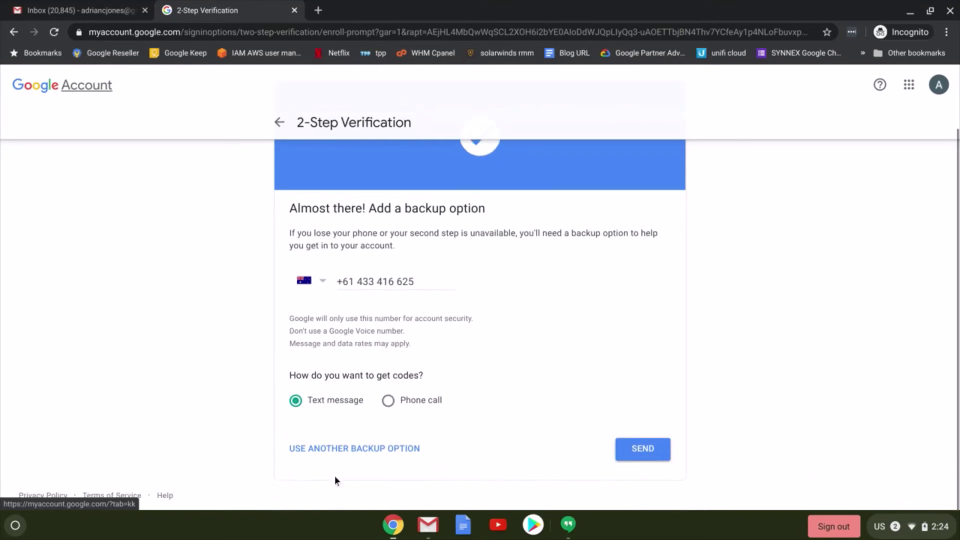
pyautogui.click(323, 452)
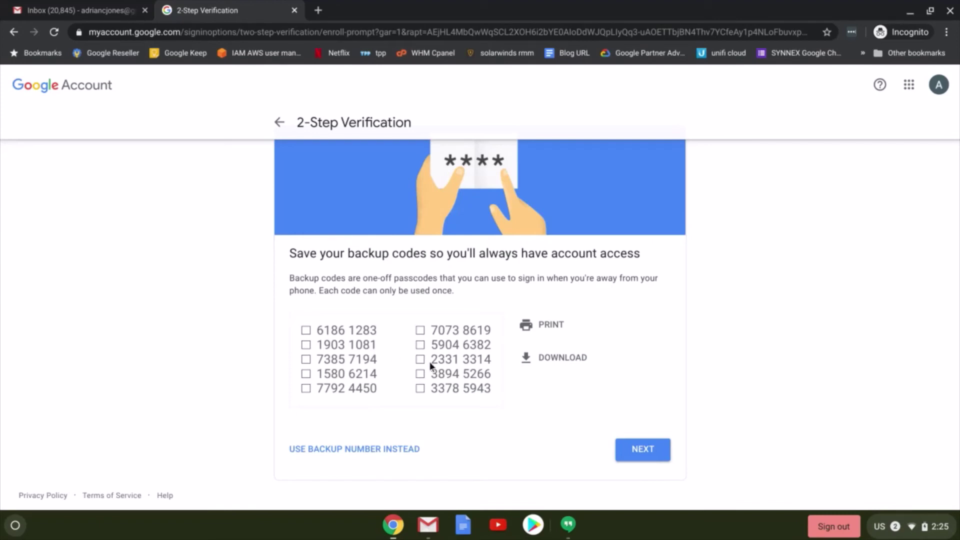
# Confirm the backup codes are kept and turn 2-Step Verification on
pyautogui.click(649, 452)
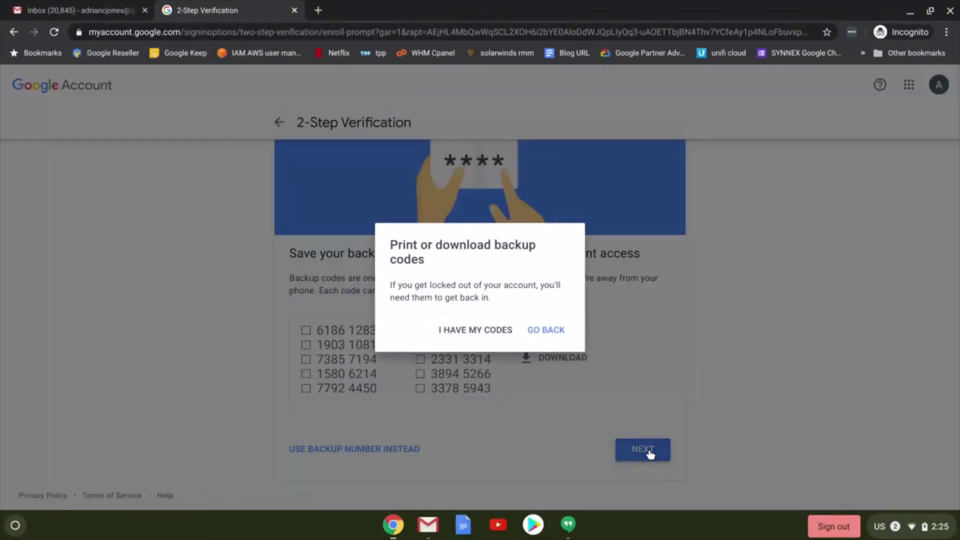
pyautogui.click(469, 331)
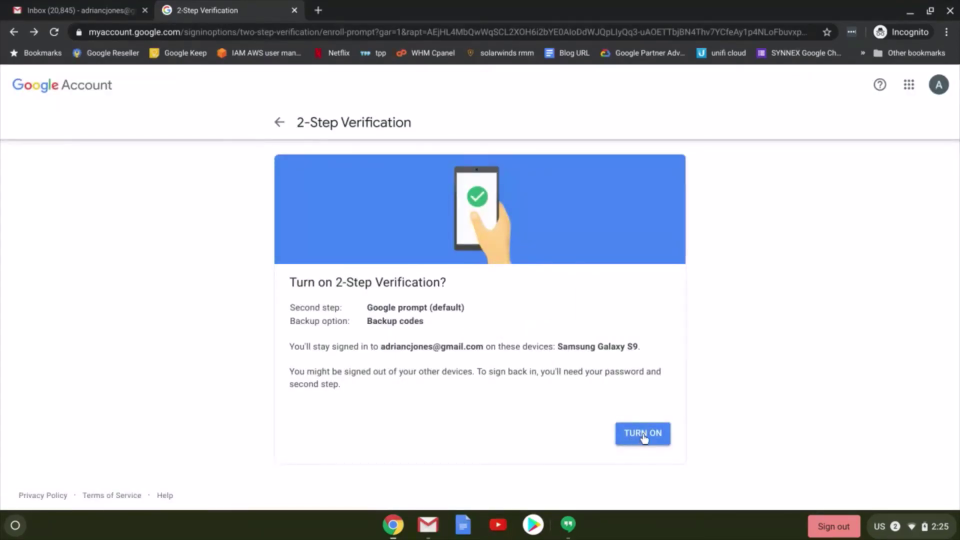
pyautogui.click(643, 438)
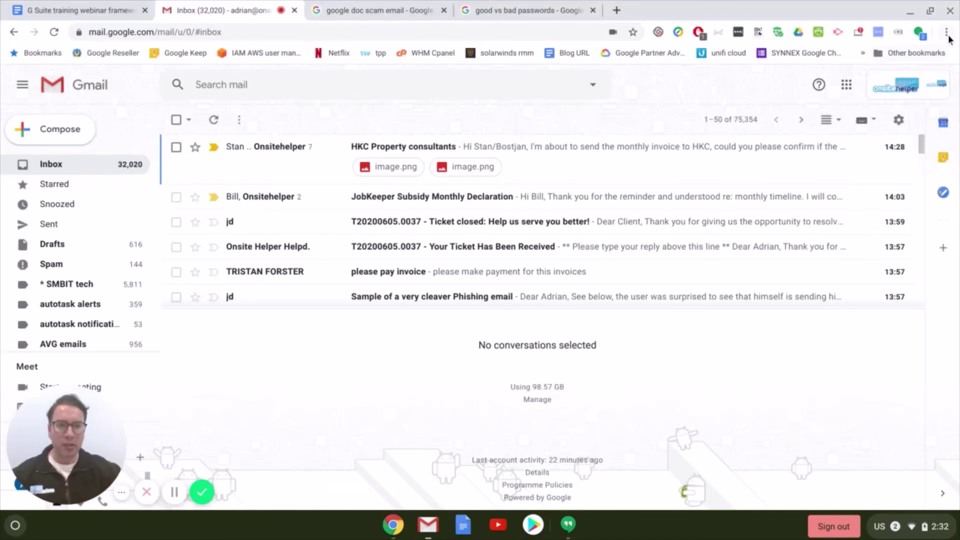
# Open Gmail Settings and scroll the General tab to the Out-of-Office AutoReply (27 June–1 July 2018)
pyautogui.click(899, 121)
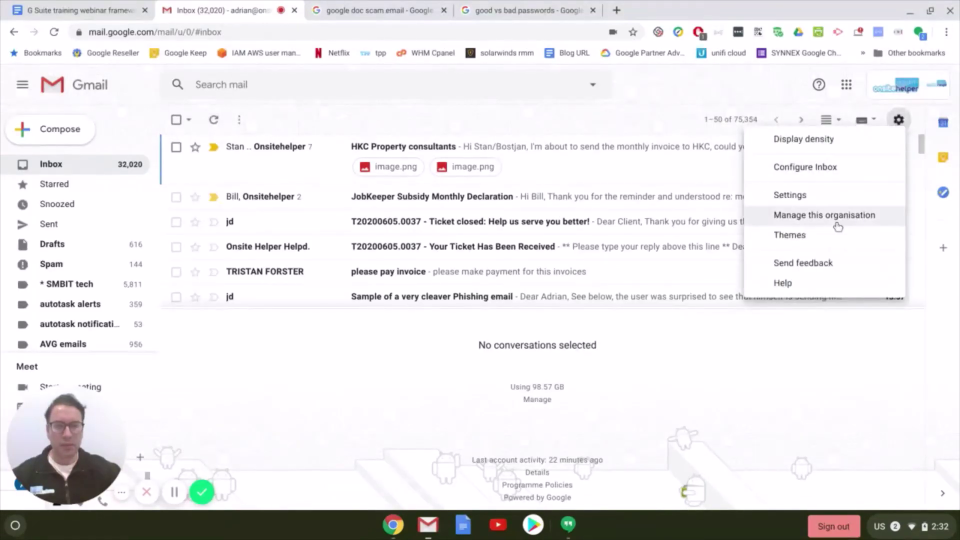
pyautogui.click(818, 199)
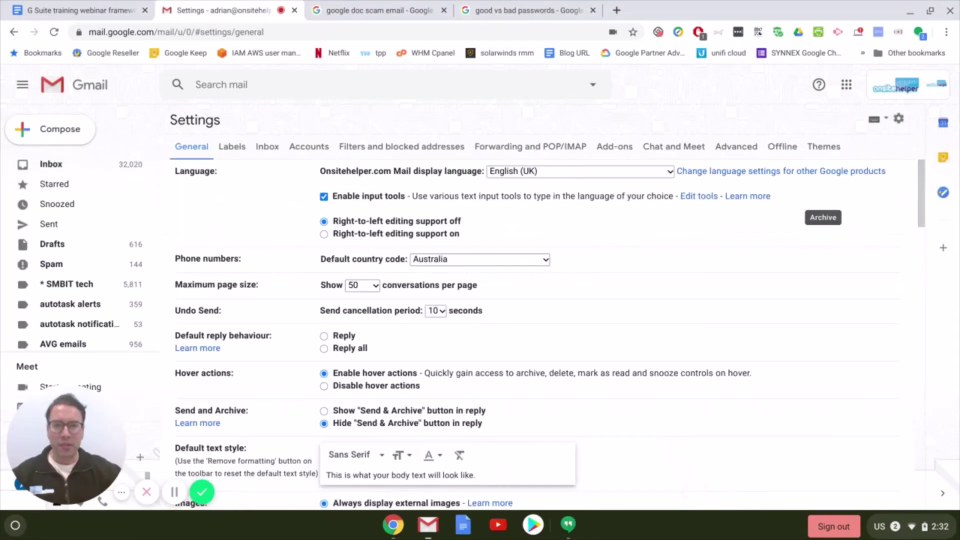
pyautogui.scroll(-3, 577, 312)
pyautogui.scroll(-10, 578, 317)
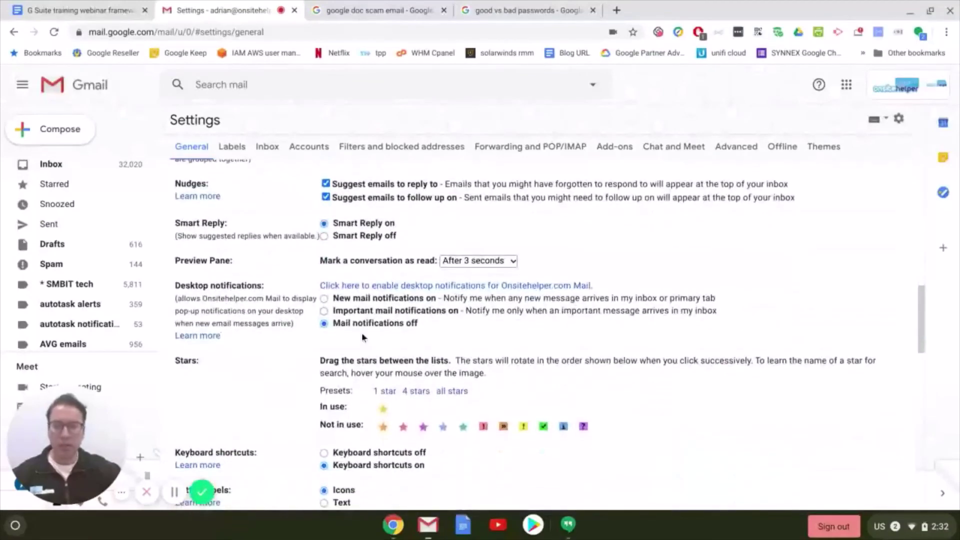
pyautogui.scroll(-6, 506, 373)
pyautogui.scroll(-7, 510, 363)
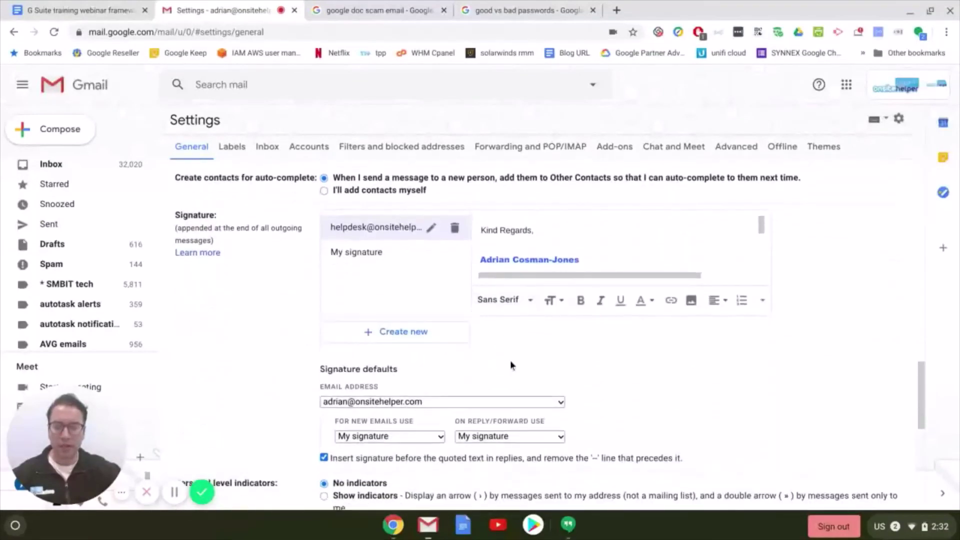
pyautogui.scroll(-4, 500, 340)
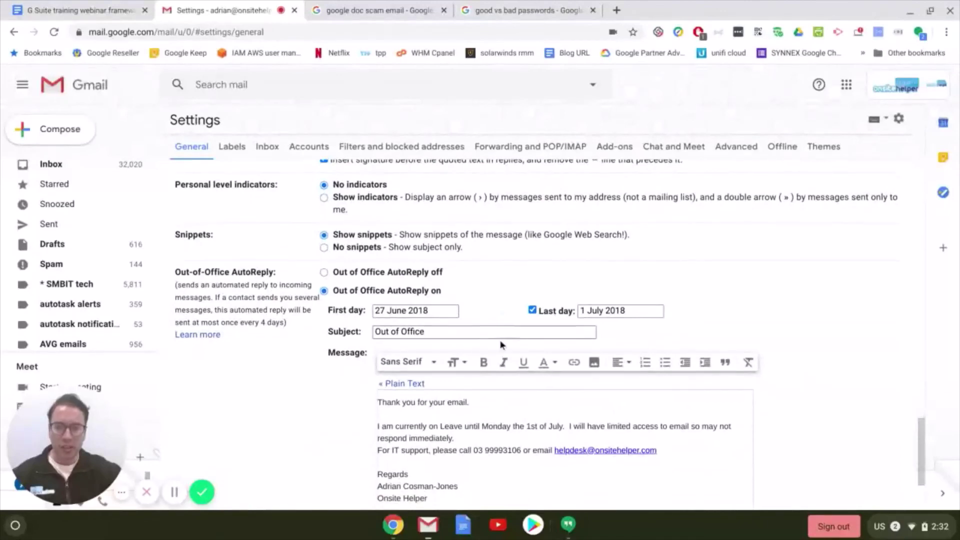
pyautogui.scroll(-1, 514, 368)
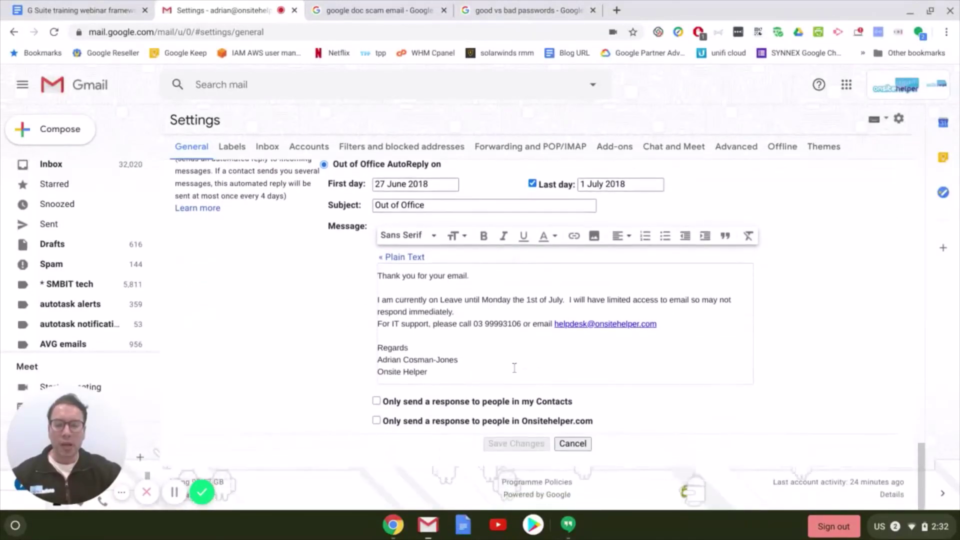
# Limit the out-of-office auto-reply to people in my Contacts
pyautogui.click(377, 402)
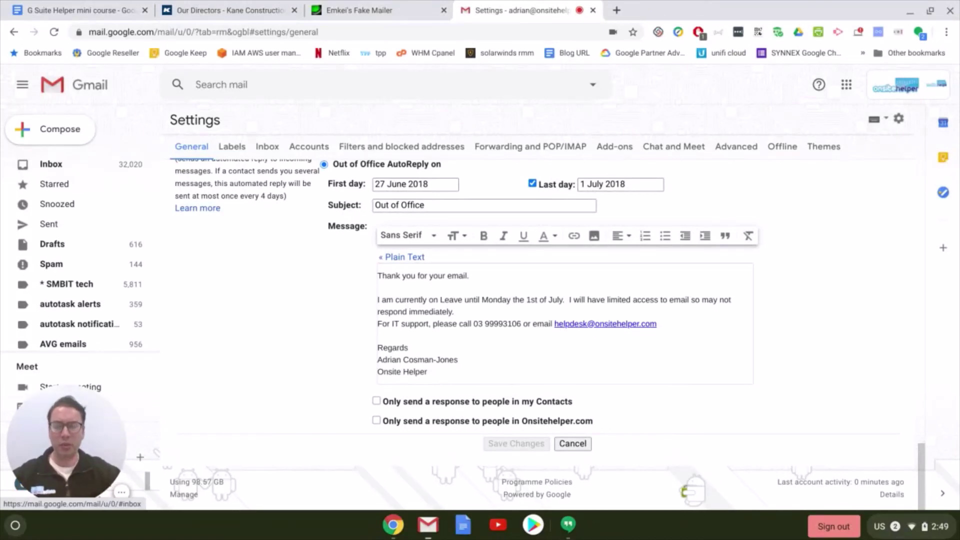
# Return to the G Suite Helper mini course document in Google Docs
pyautogui.click(84, 9)
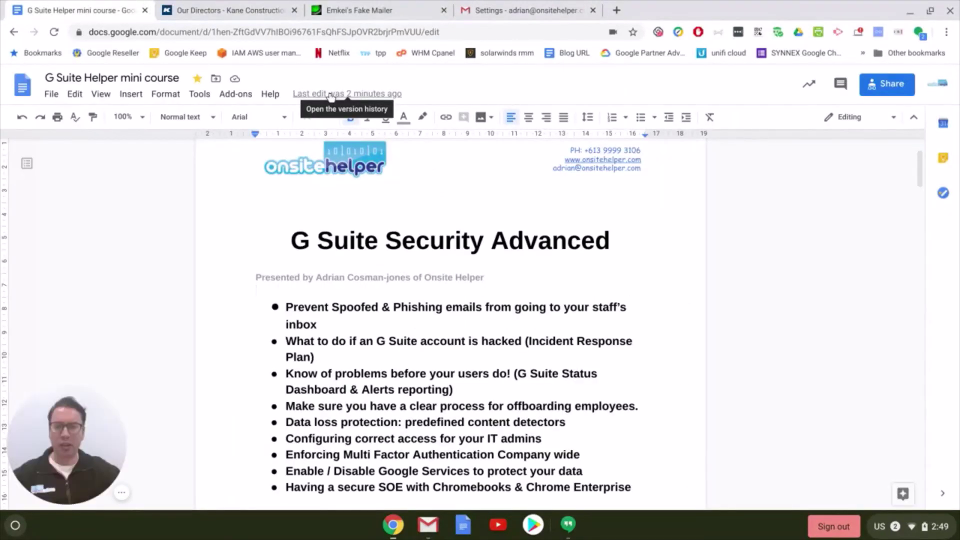